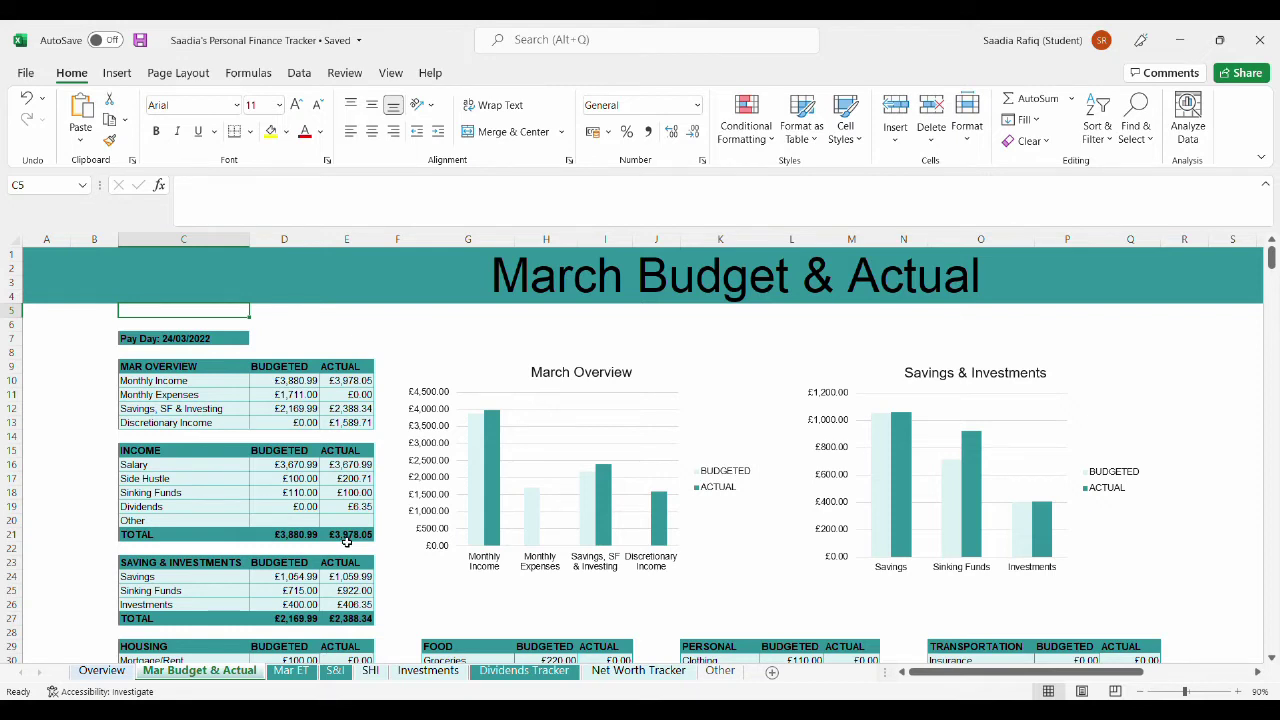
Examine the March income and savings tables and the expense category tables below them.
left_click(394, 549)
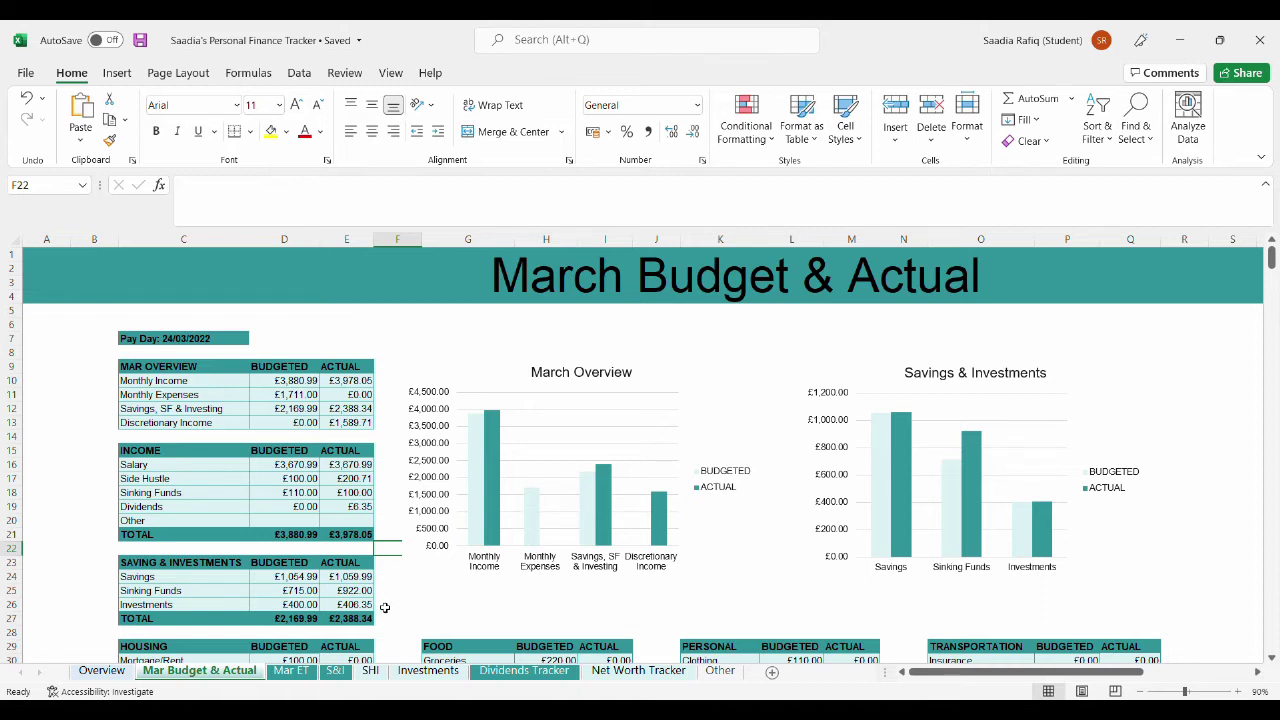
left_click(382, 592)
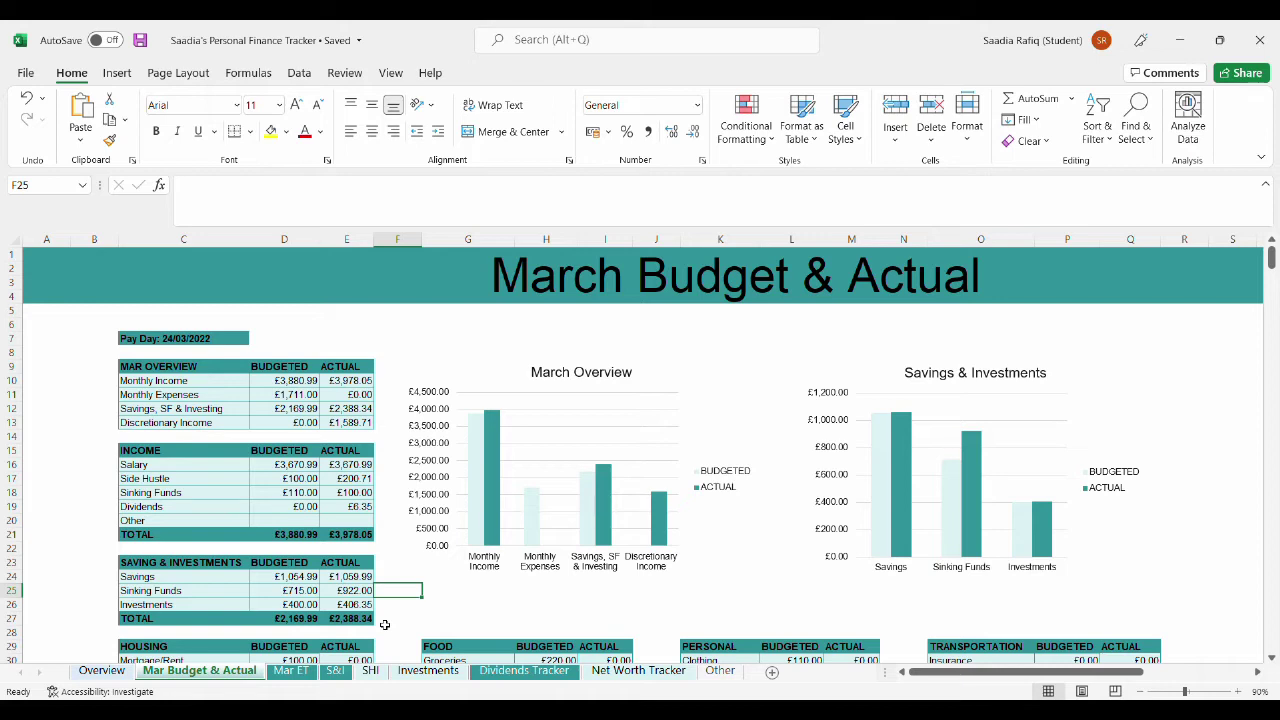
key("Down")
key("Down")
key("Down")
key("Down")
key("Down")
key("Down")
key("Down")
key("Down")
key("Down")
key("Down")
key("Down")
key("Down")
key("Down")
key("Down")
key("Down")
key("Down")
key("Down")
key("Down")
key("Down")
key("Down")
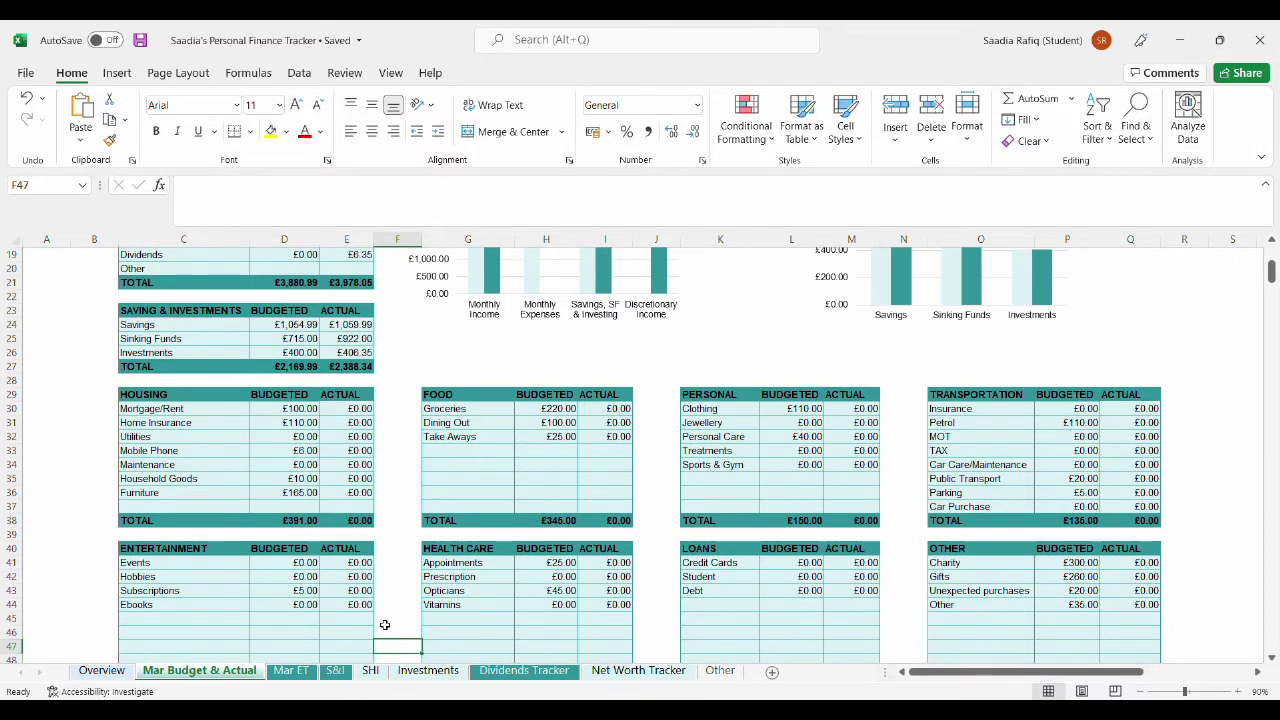
key("Down")
key("Down")
key("Down")
key("Down")
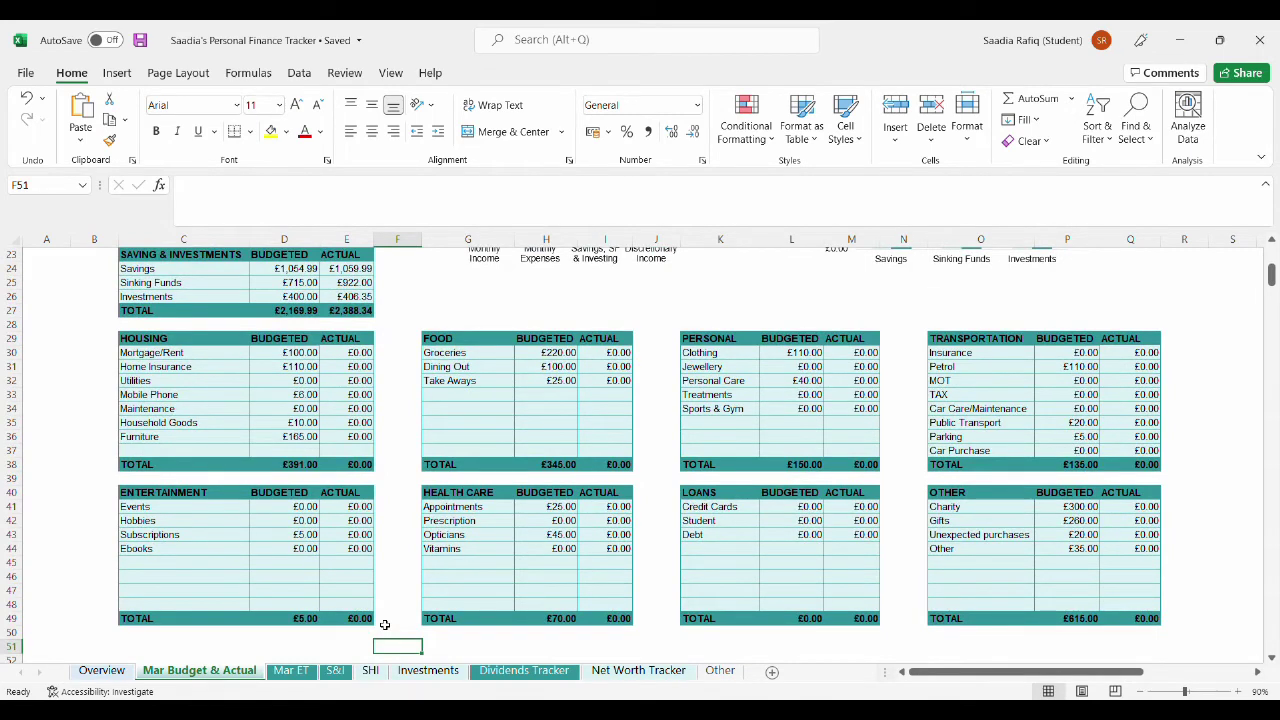
In the Housing table, enter actual spending of 100 for Mortgage/Rent and 97.78 for Home Insurance.
left_click(344, 359)
type("1")
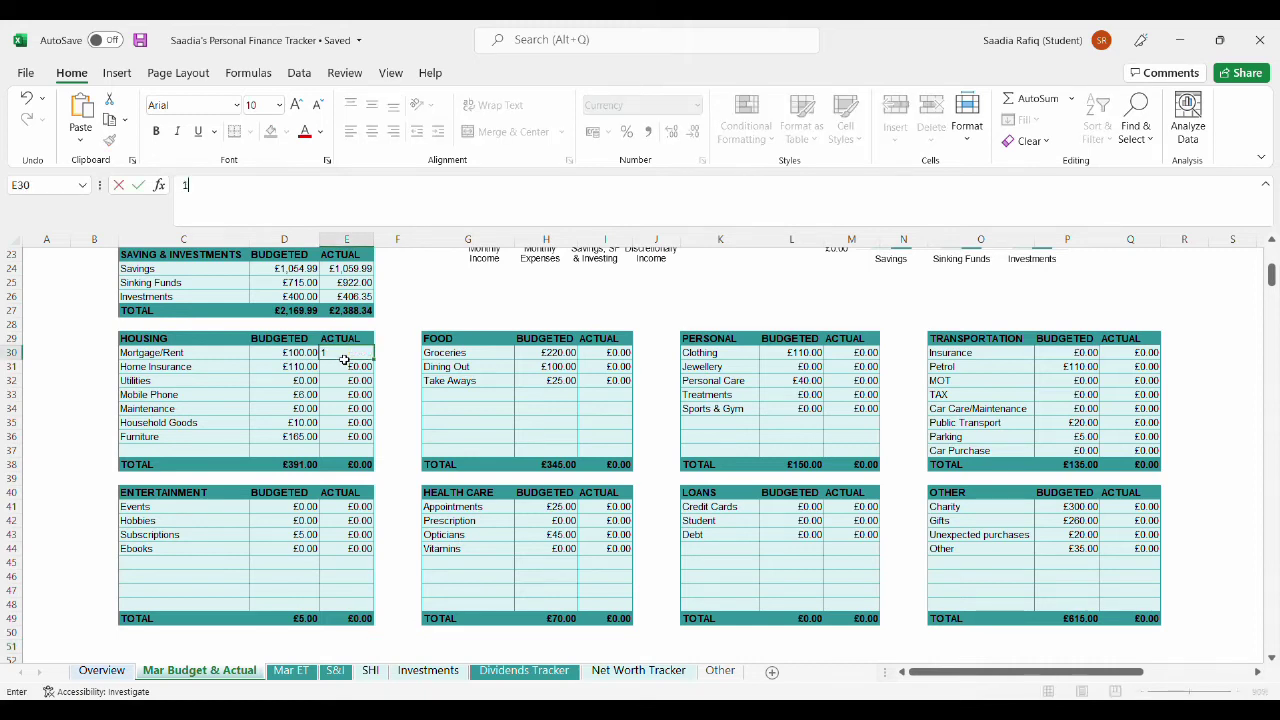
type("00")
key("Return")
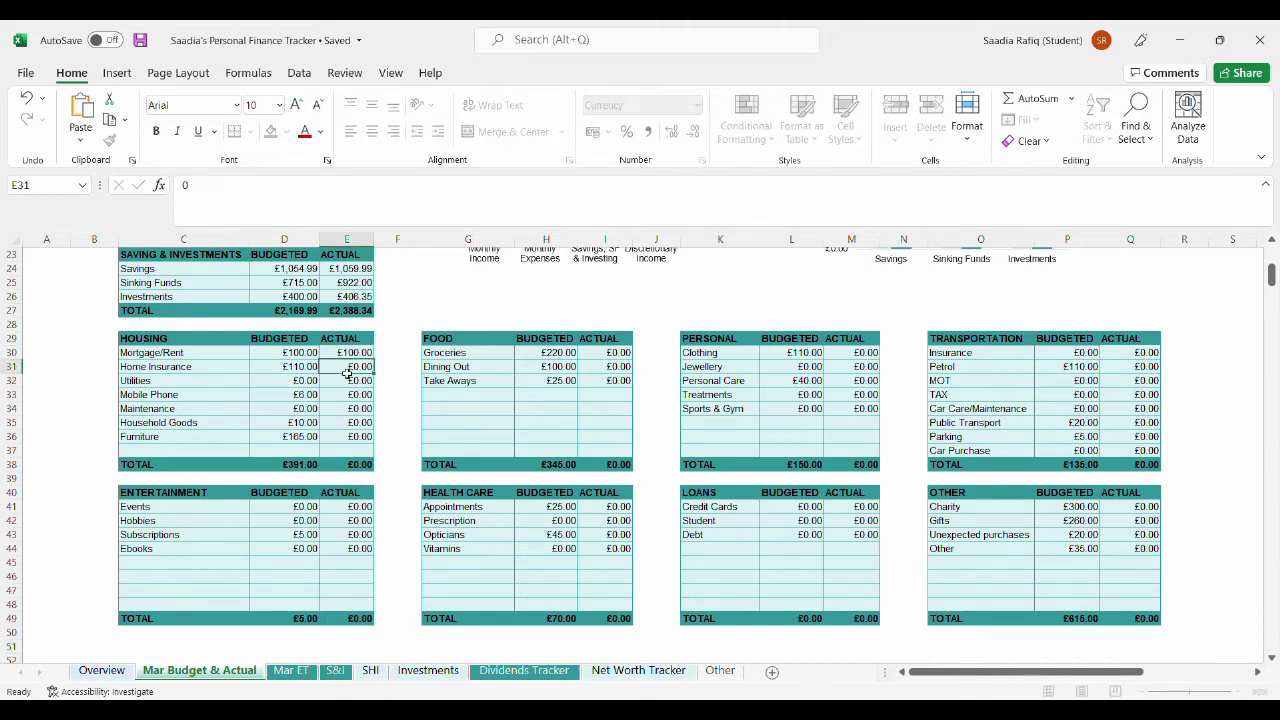
type("97.78")
key("Return")
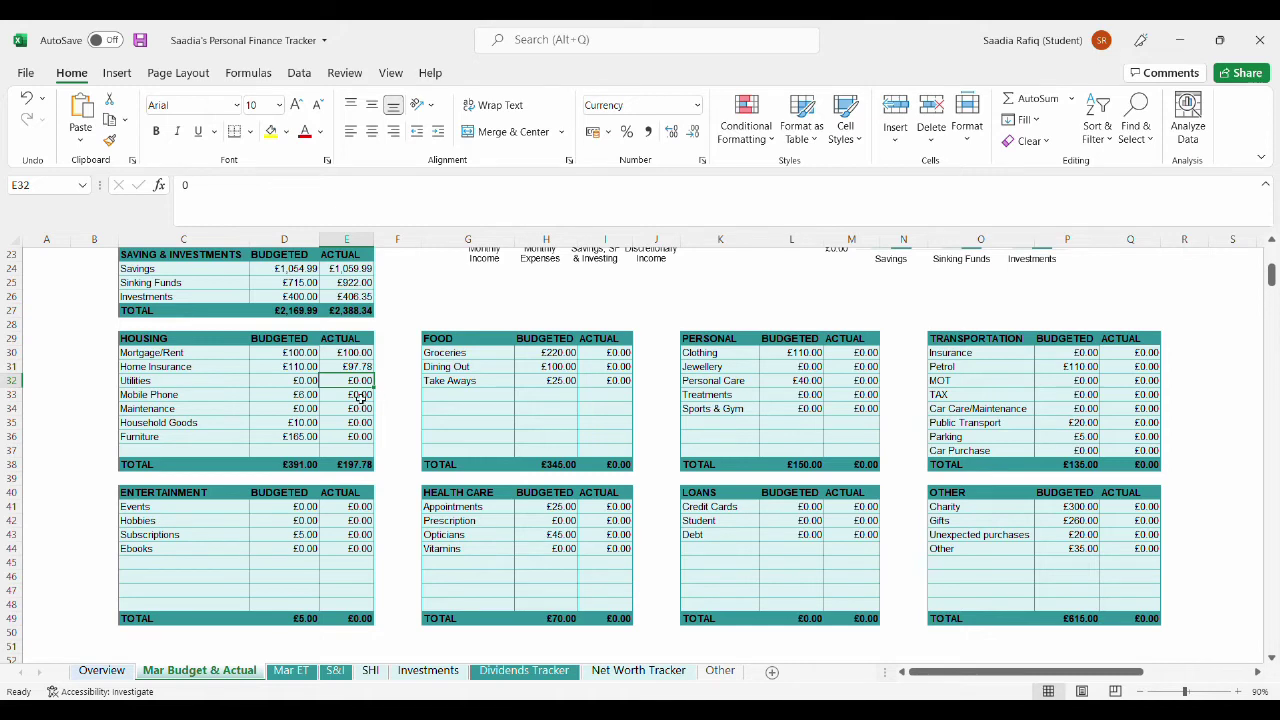
Set the actual Mobile Phone expense in the Housing table to 7.
left_click(358, 400)
type("7")
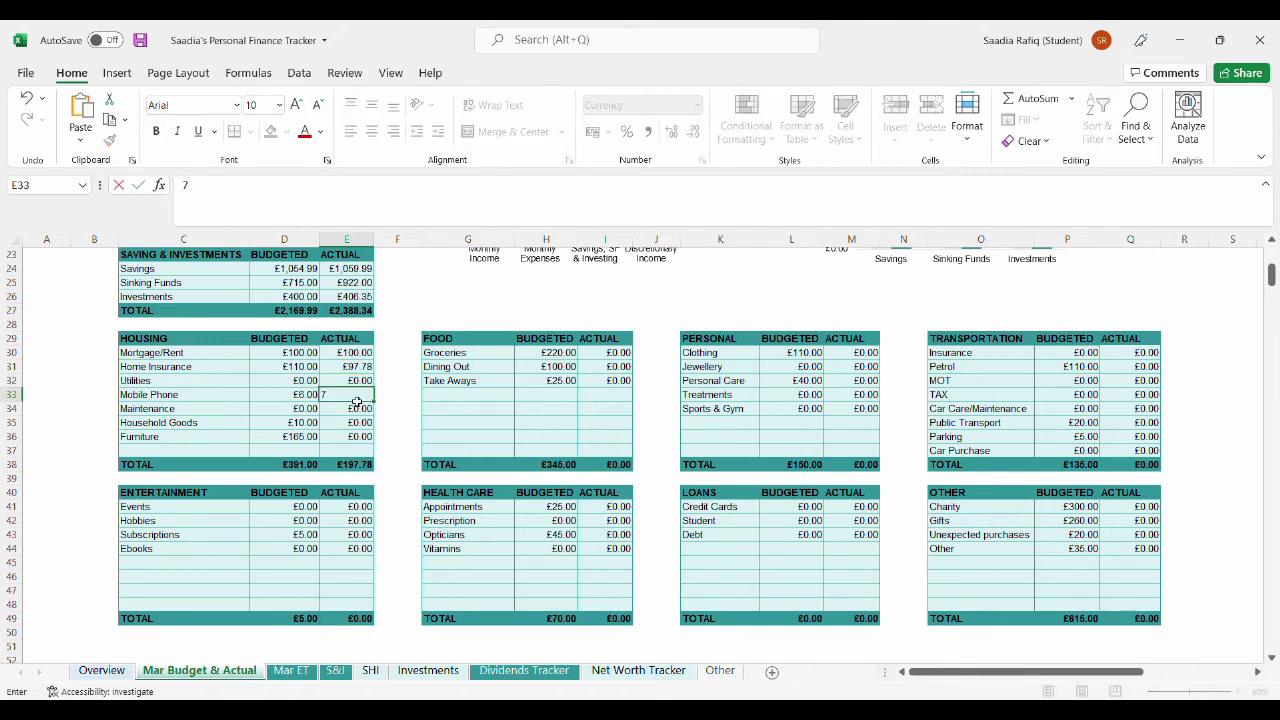
left_click(414, 405)
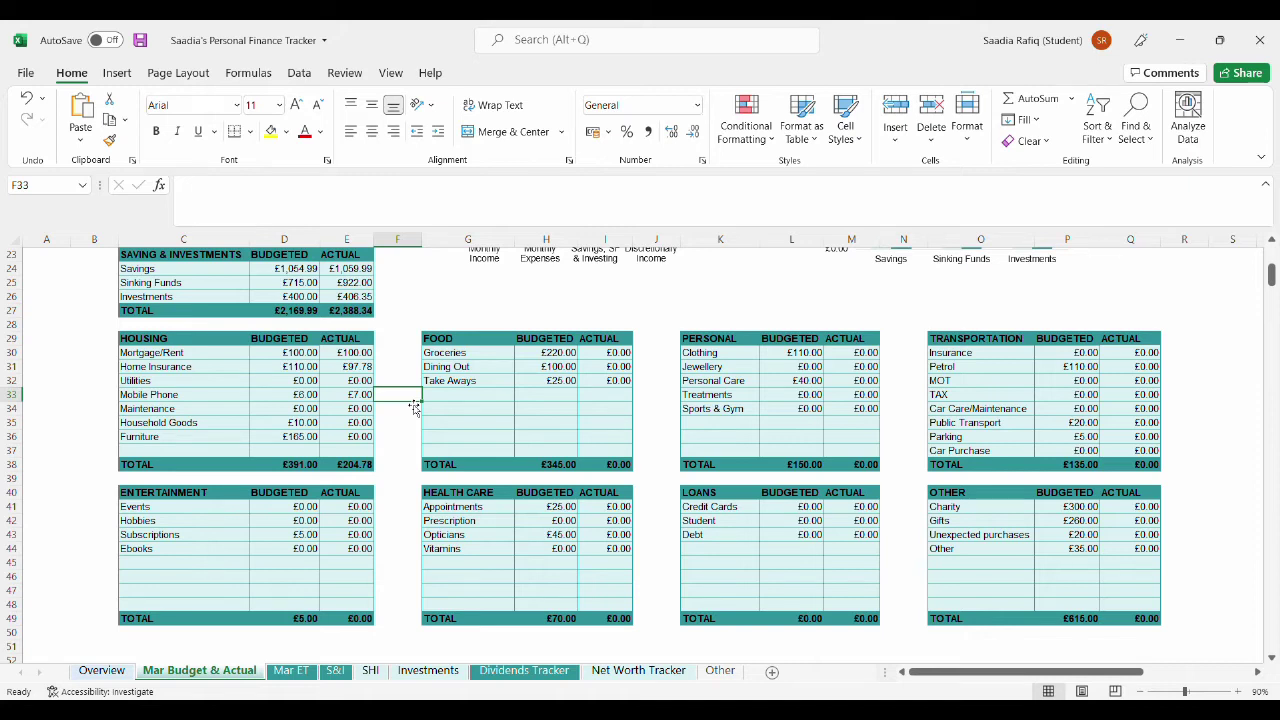
Enter Housing actuals of 7.50 for Household Goods and 163.98 for Furniture.
left_click(360, 428)
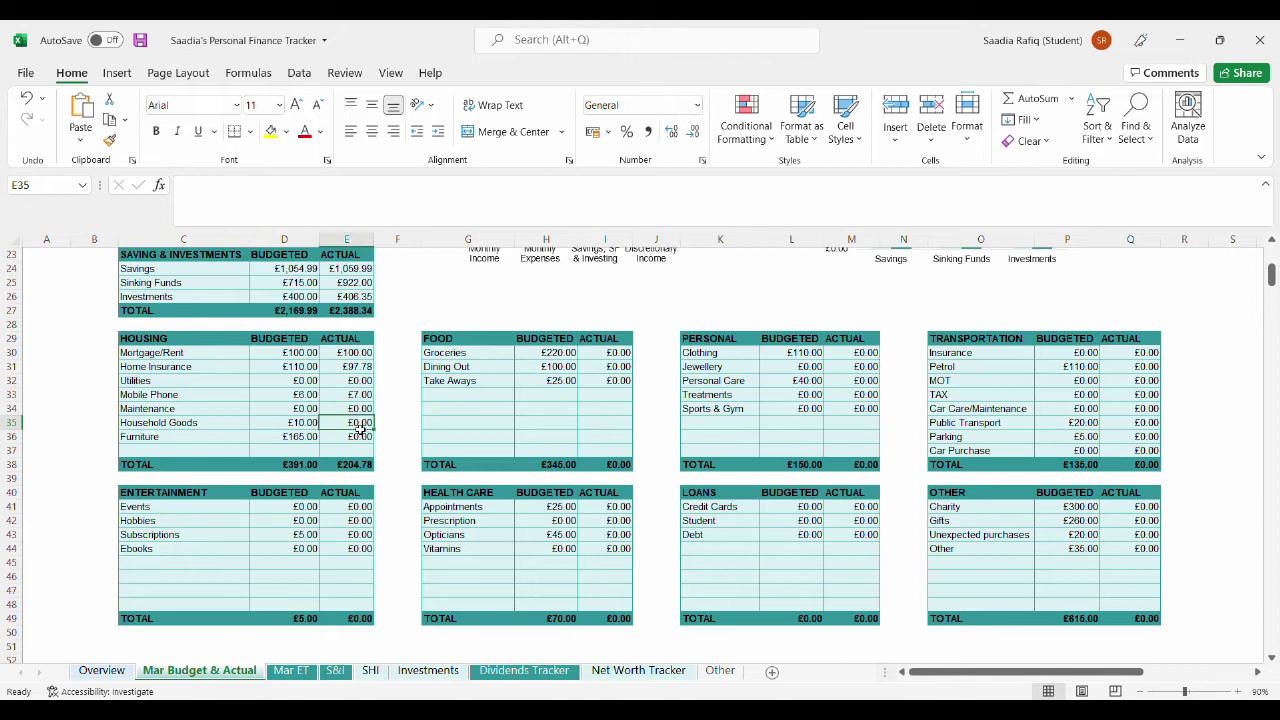
type("7.50")
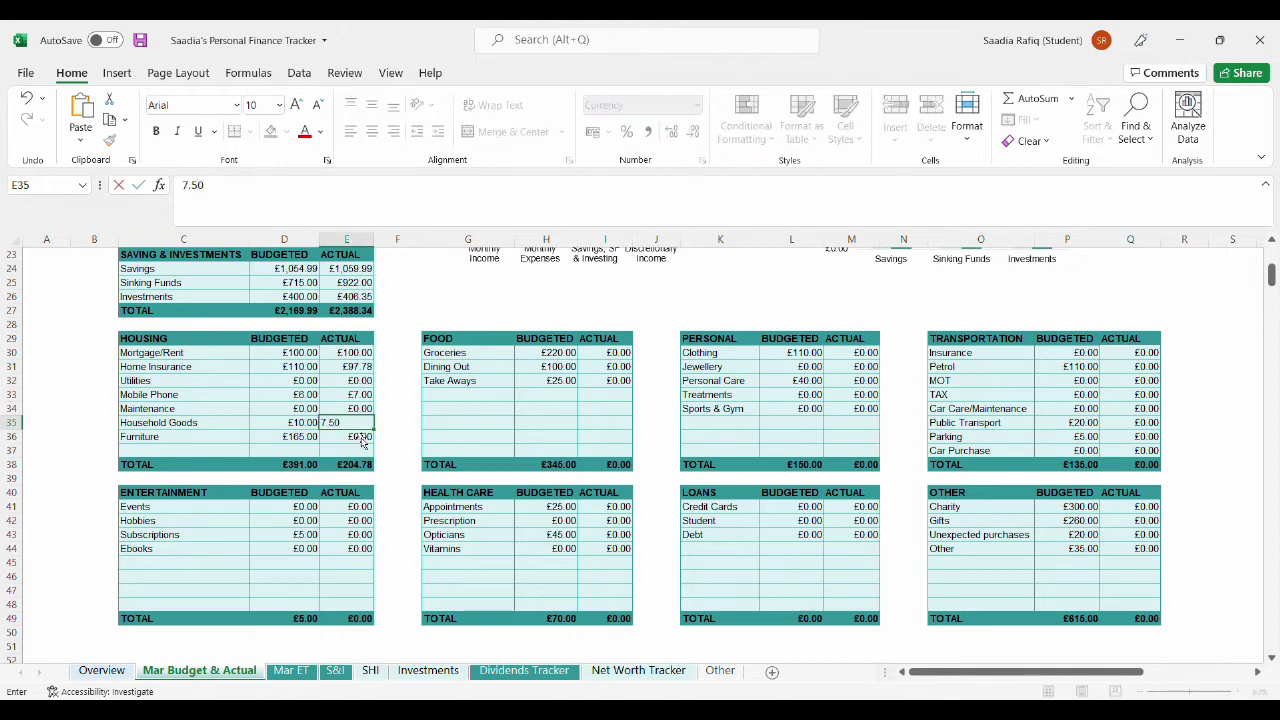
key("Return")
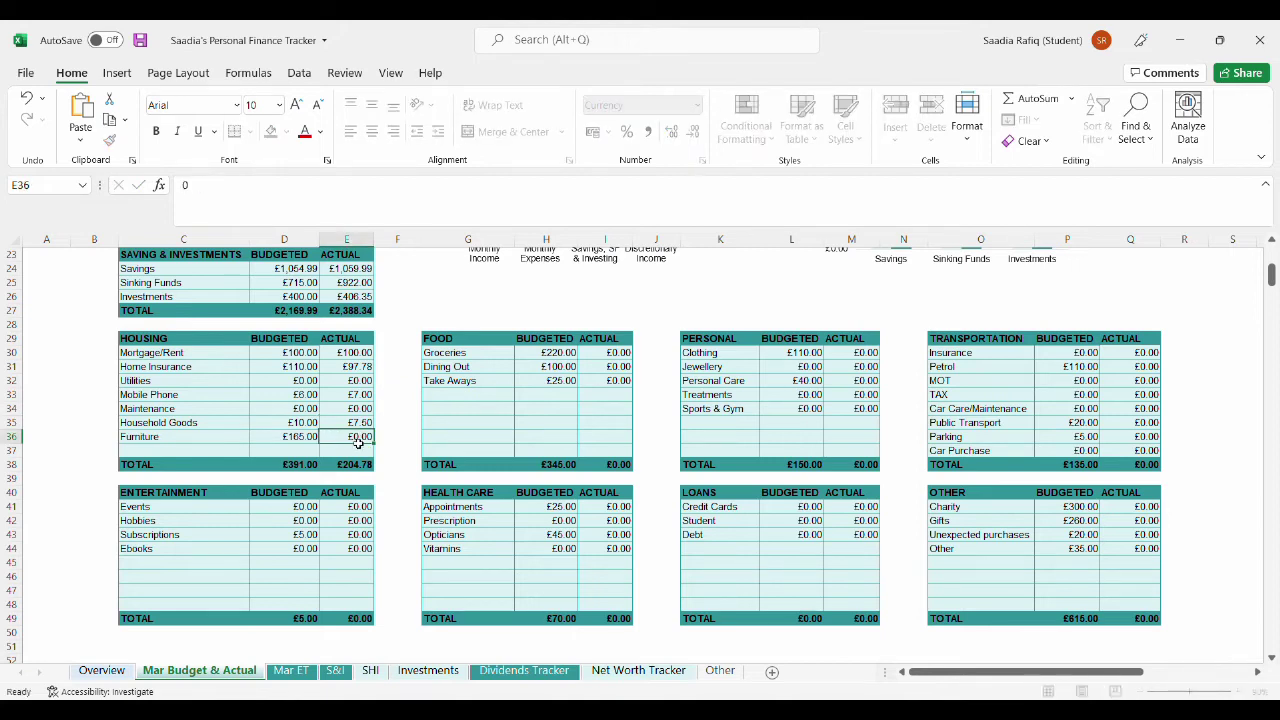
type("163.98")
left_click(390, 440)
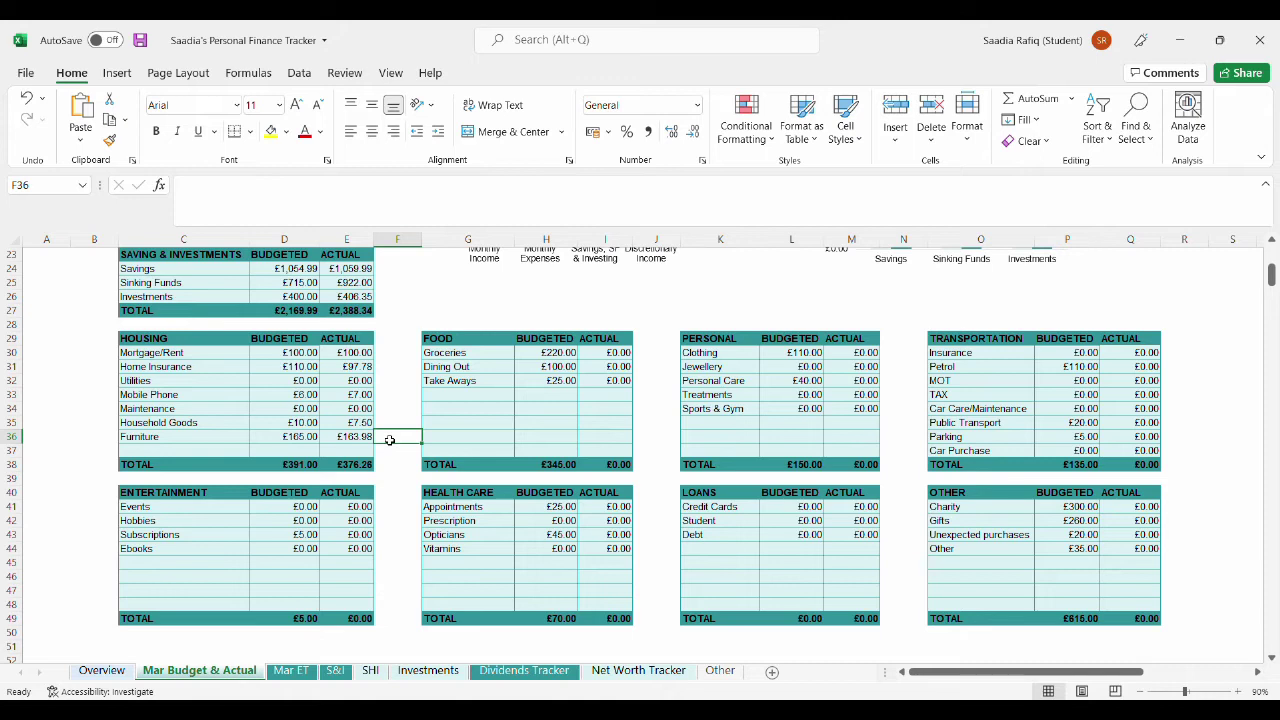
left_click(617, 353)
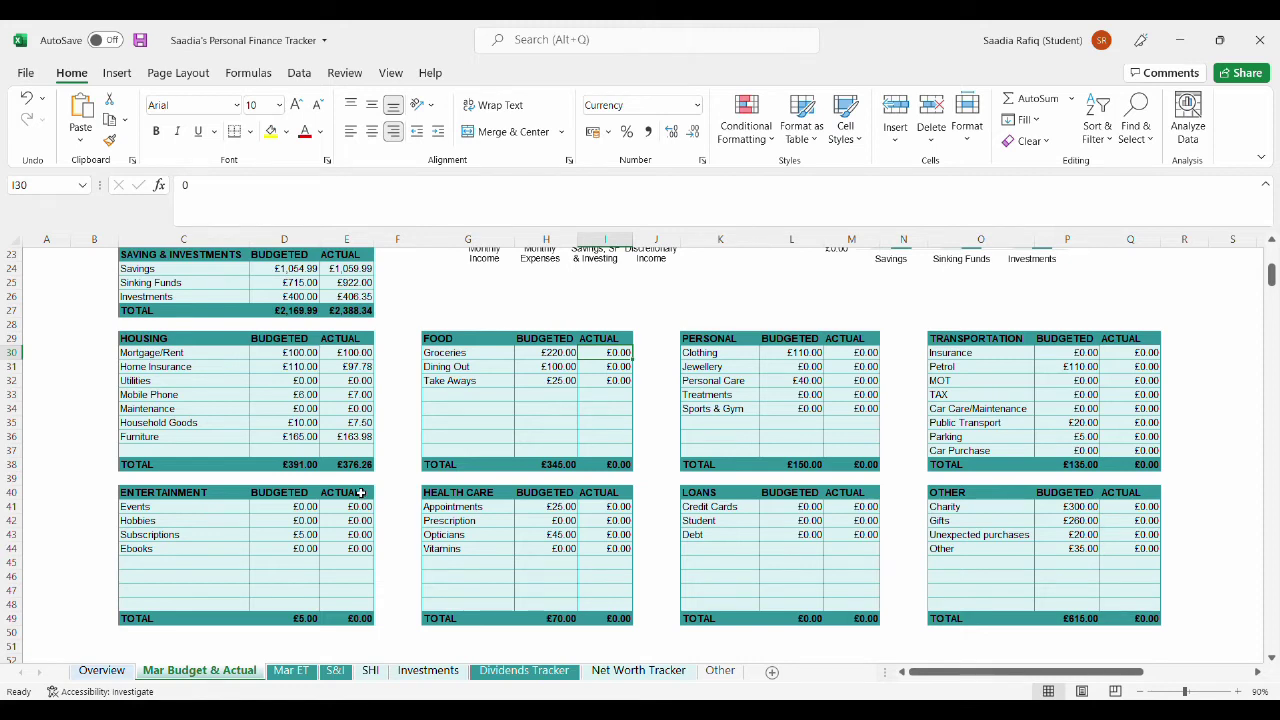
left_click(377, 470)
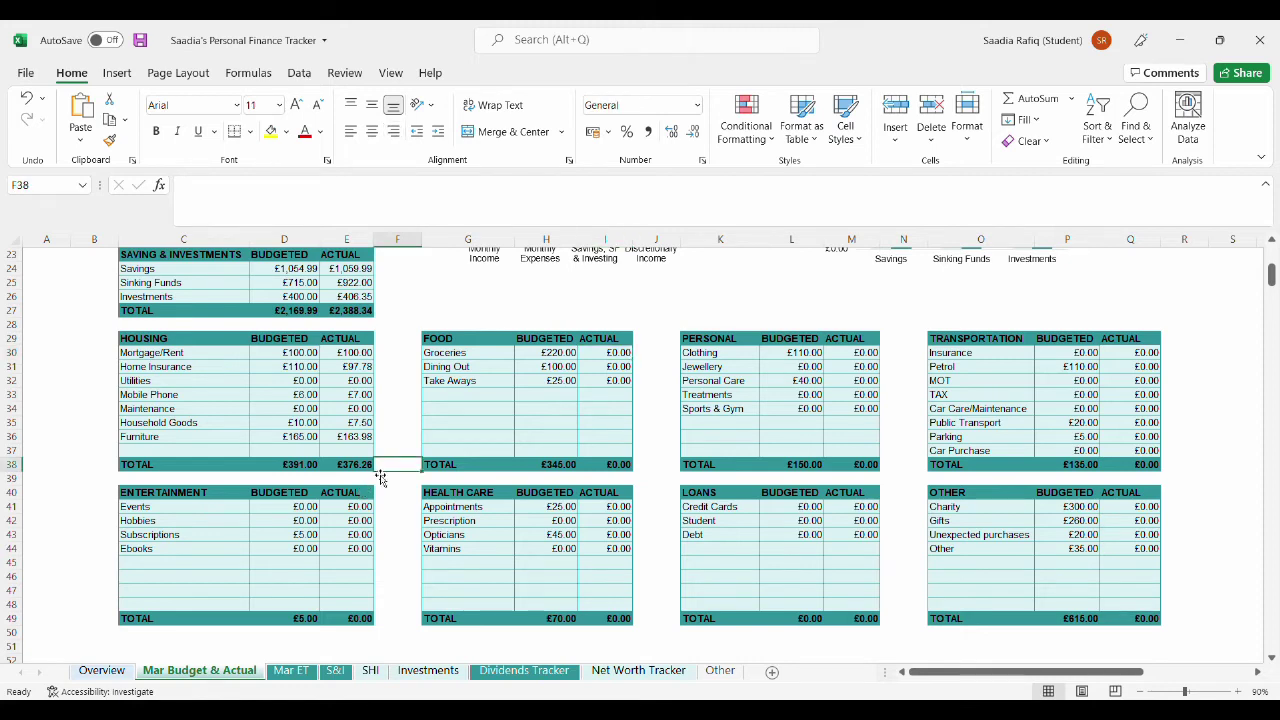
left_click(369, 470)
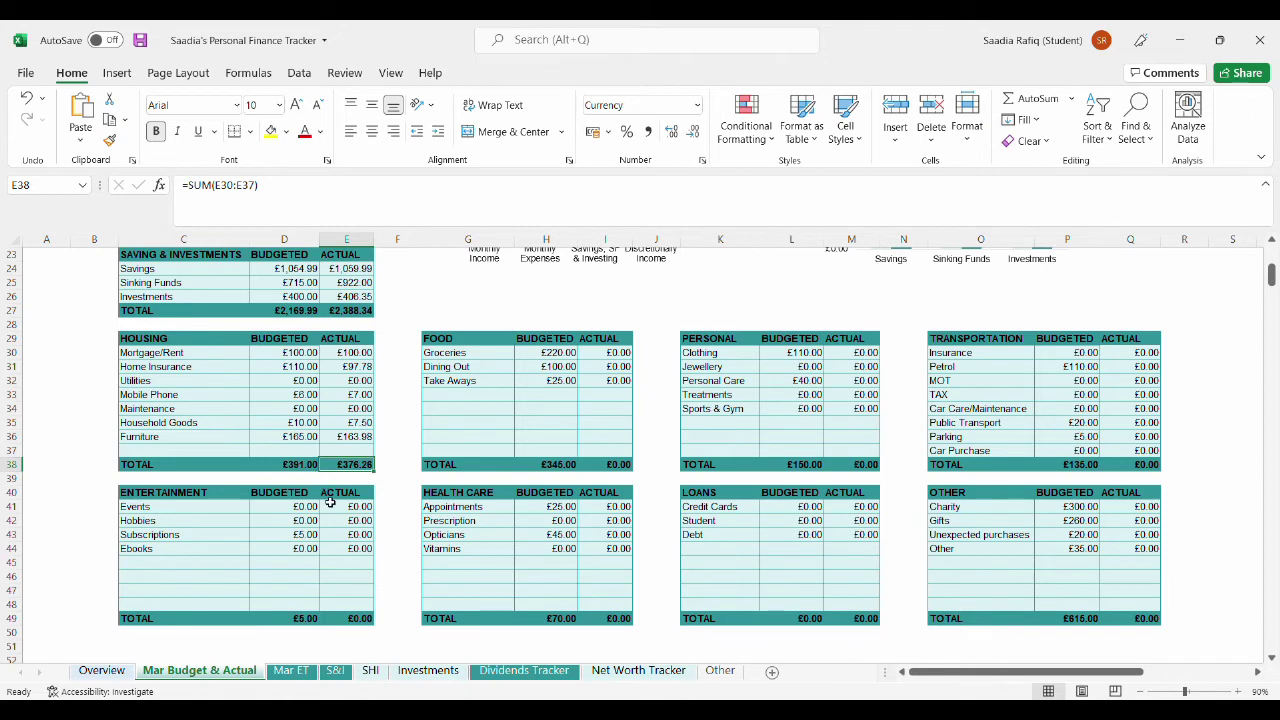
Fill in the Food table's actual amounts with 193.90 for Groceries, 59.04 for Dining Out and 18.49 for Take Aways.
left_click(624, 353)
type("1")
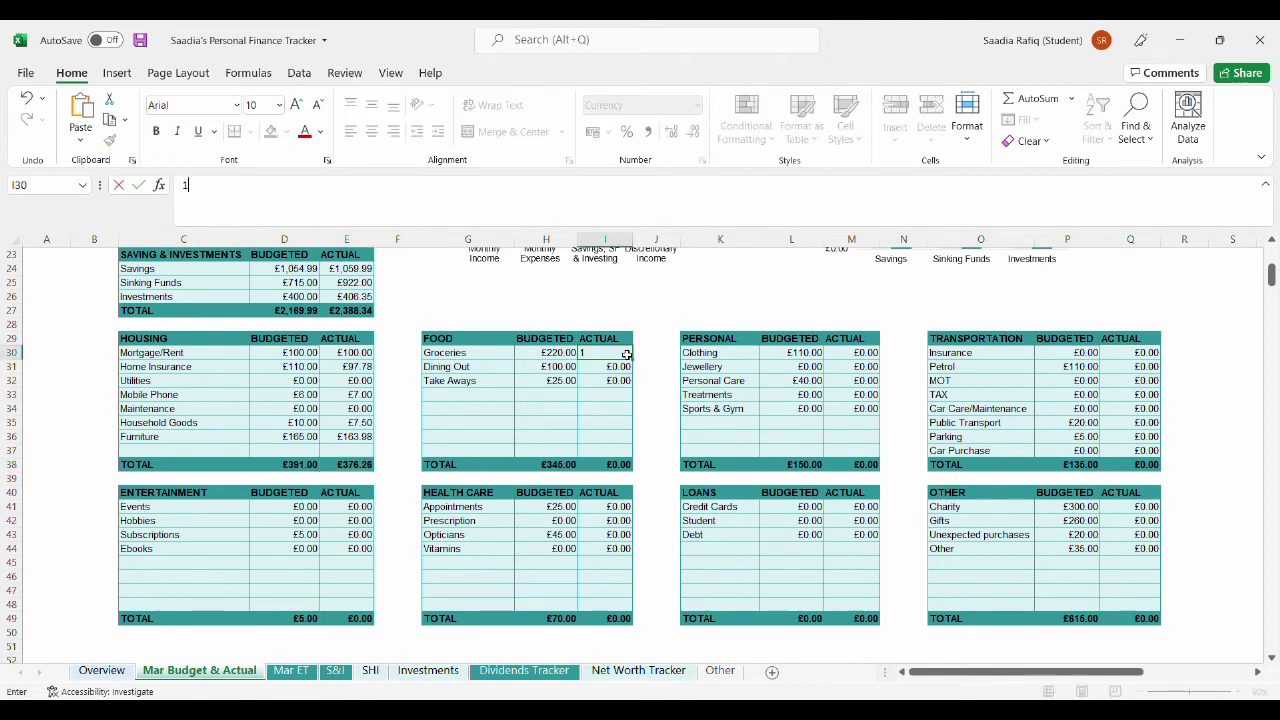
type("93.90")
key("Return")
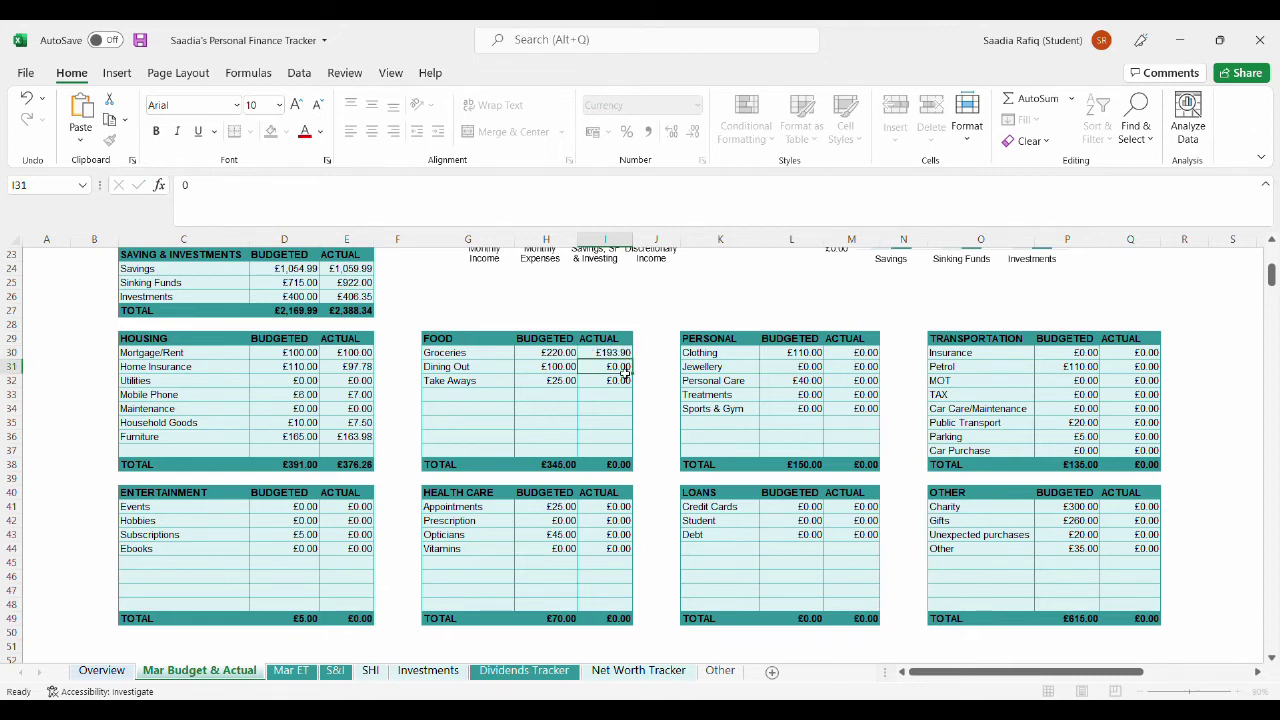
type("59.04")
key("Return")
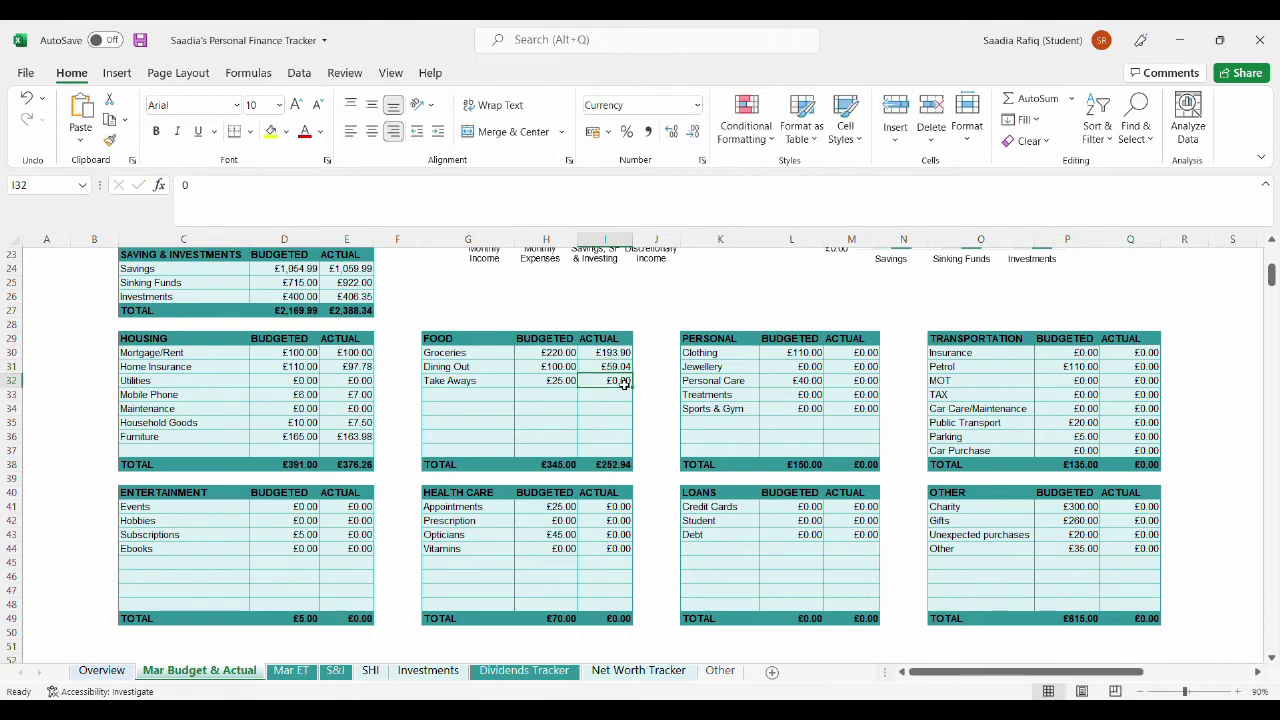
type("18.49")
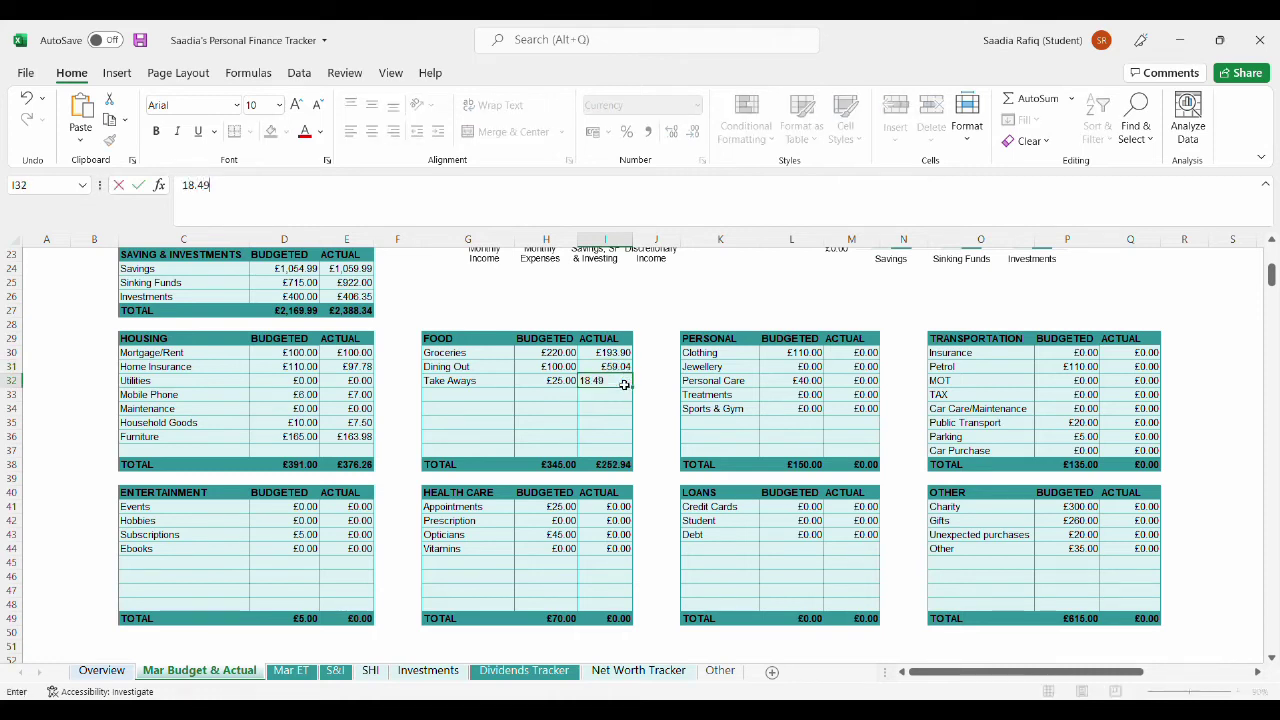
left_click(653, 437)
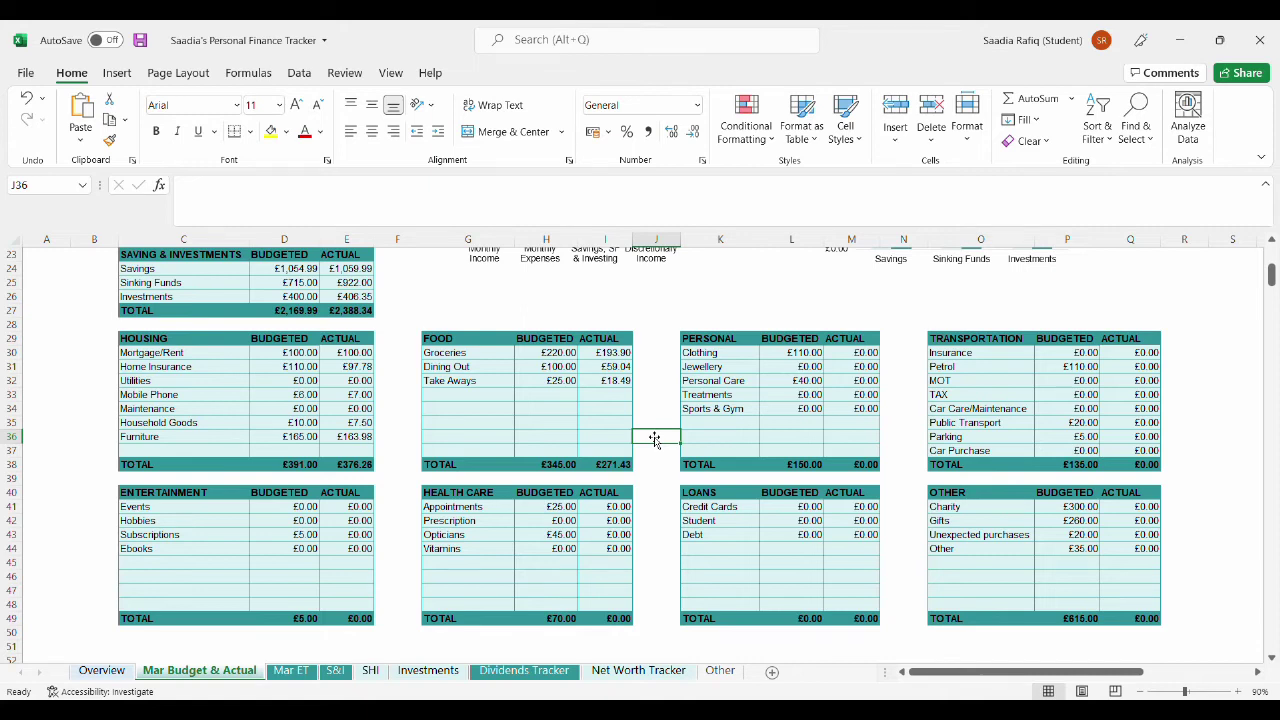
In the Personal table, enter actual amounts of 123.20 for Clothing and 30.15 for Personal Care.
left_click(863, 354)
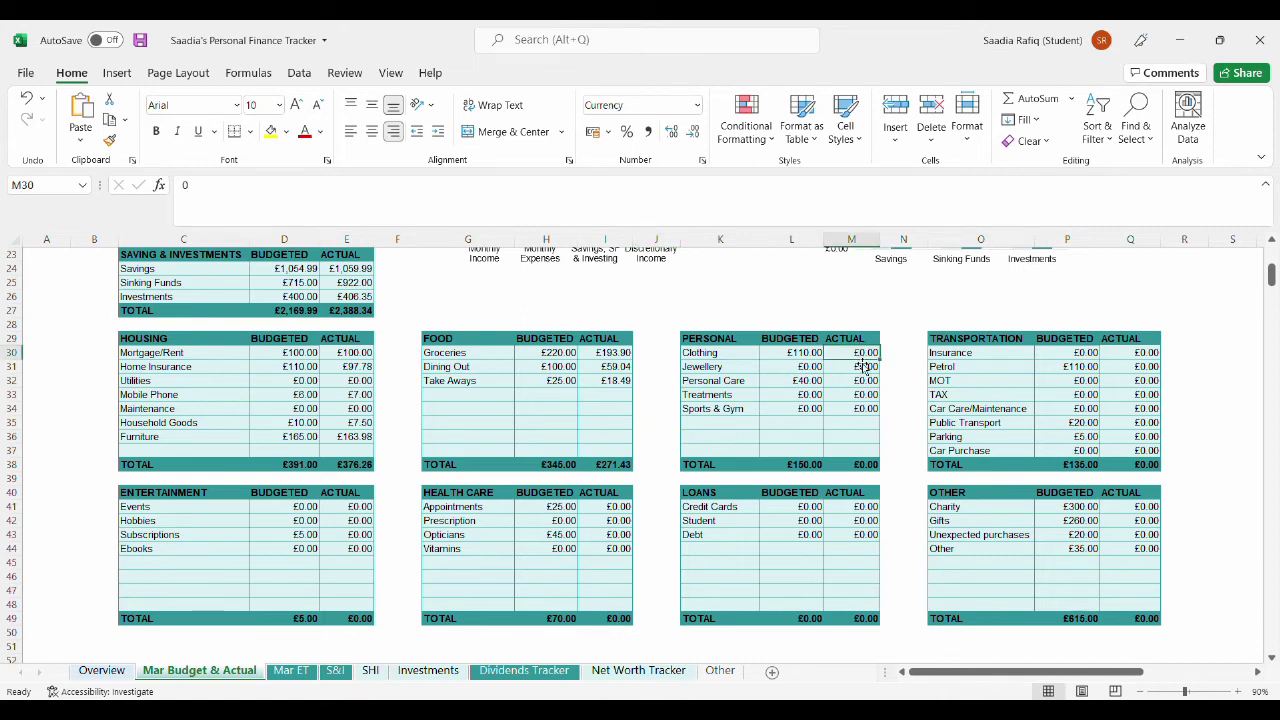
type("123")
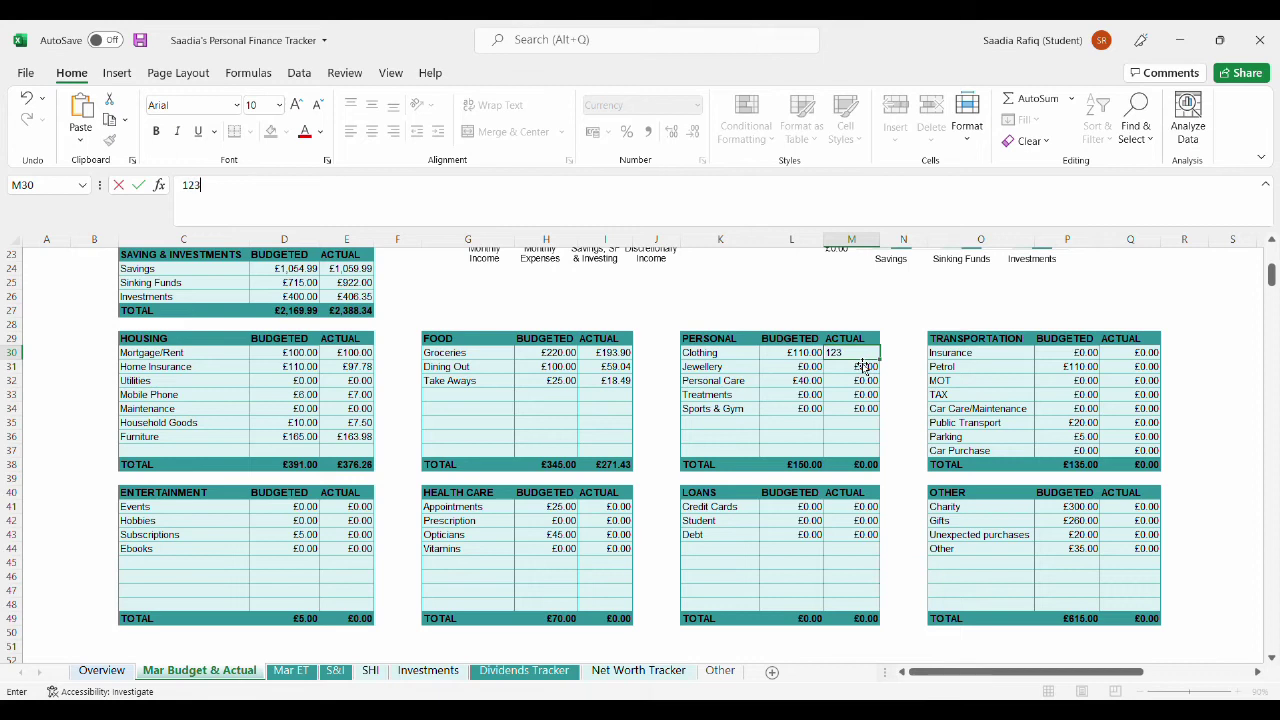
type(".20")
left_click(884, 370)
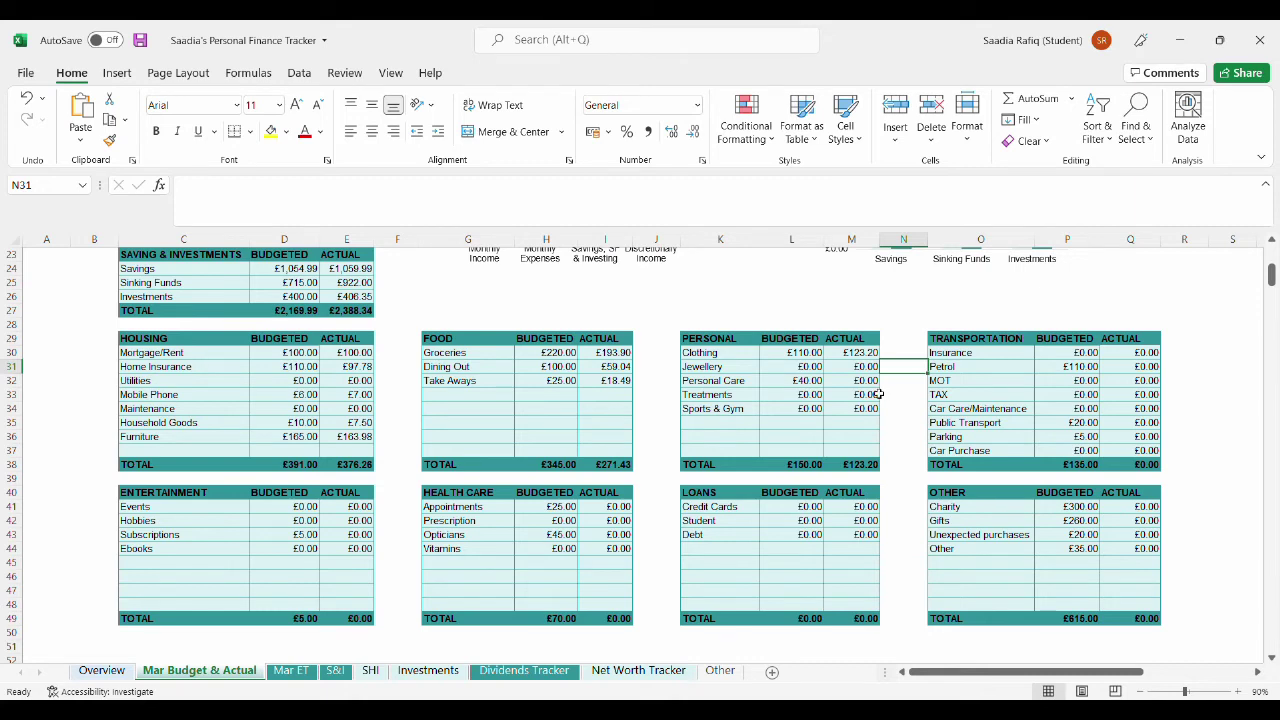
left_click(866, 386)
type("30.15")
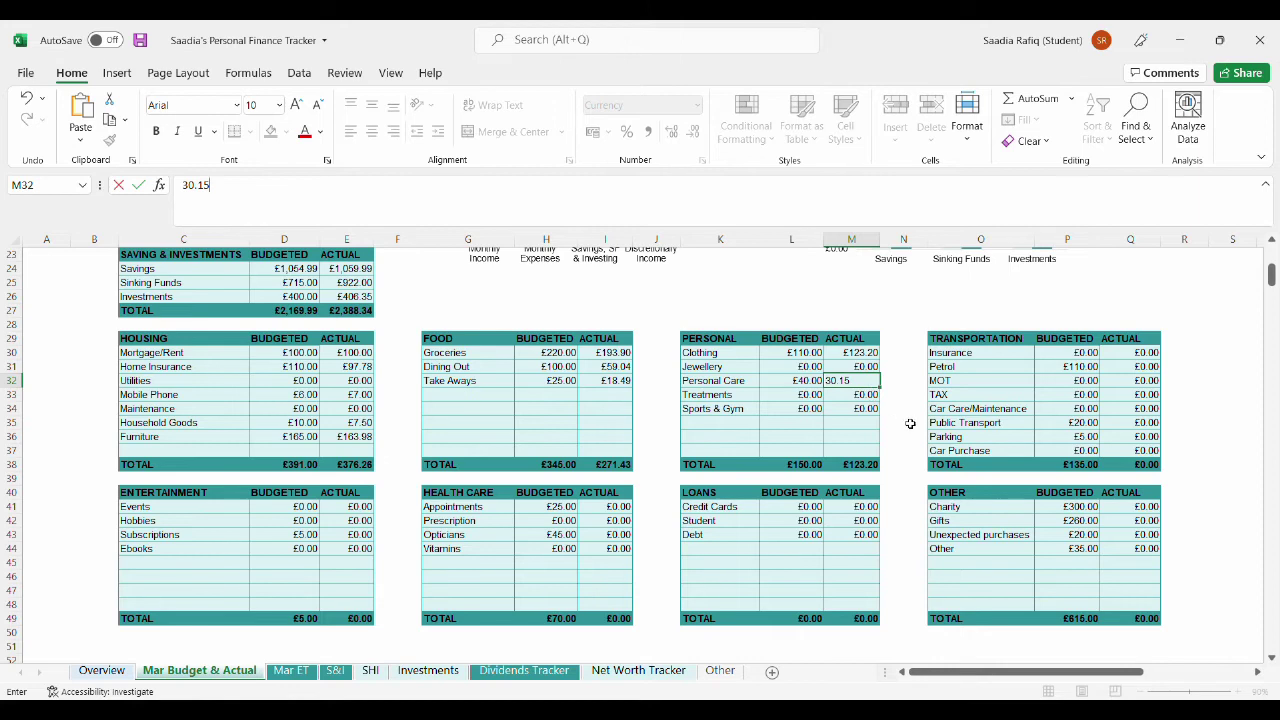
left_click(910, 423)
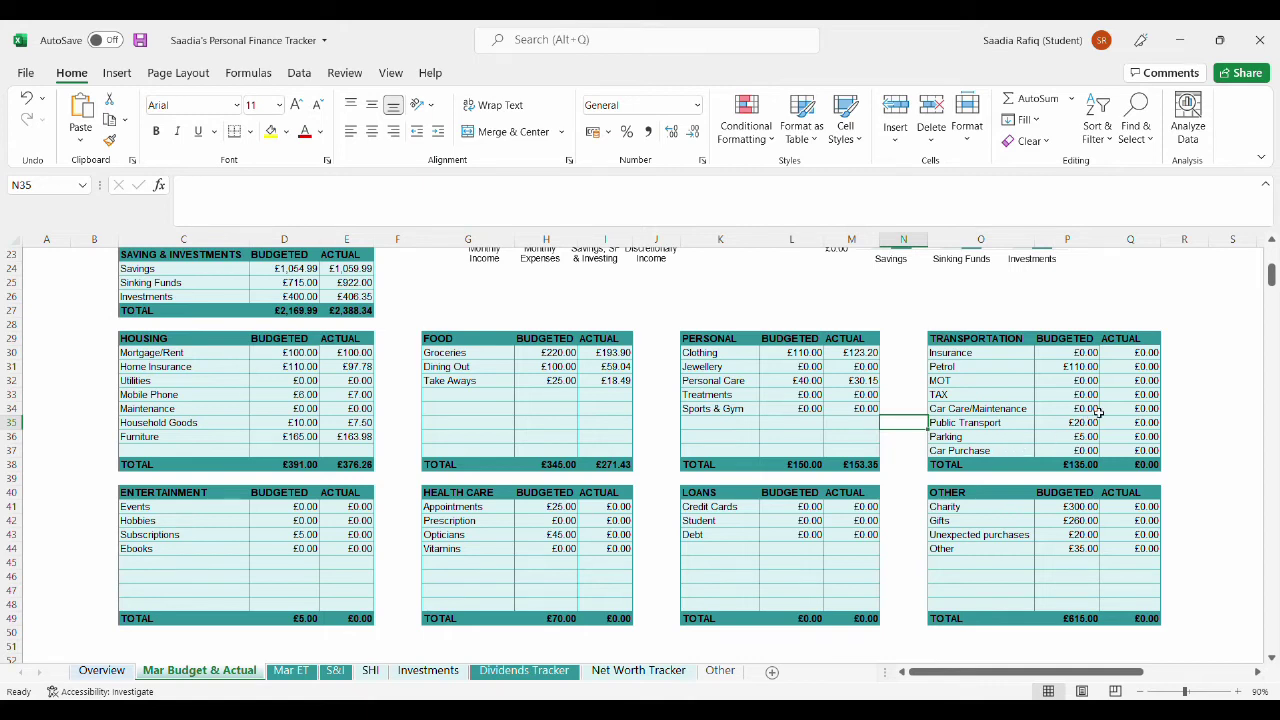
In the Transportation table, enter actual amounts of 93.76 for Petrol and 13.57 for Public Transport.
left_click(1130, 381)
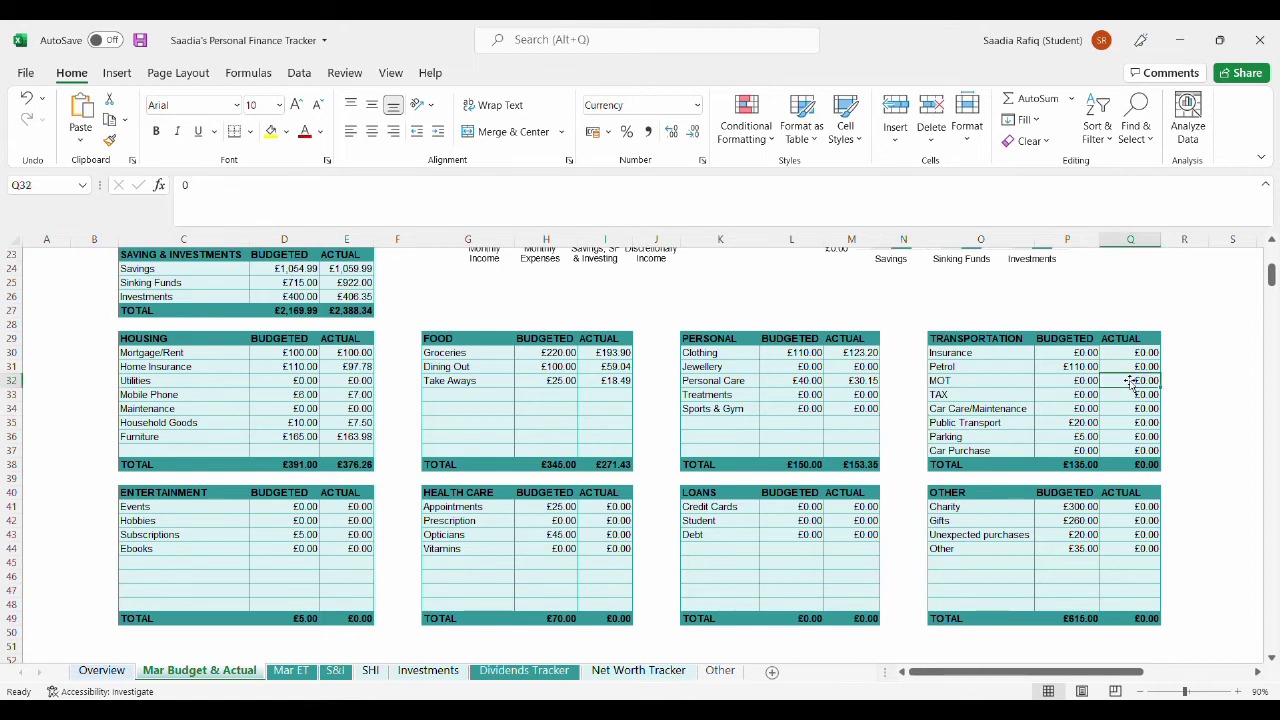
key("Up")
type("93")
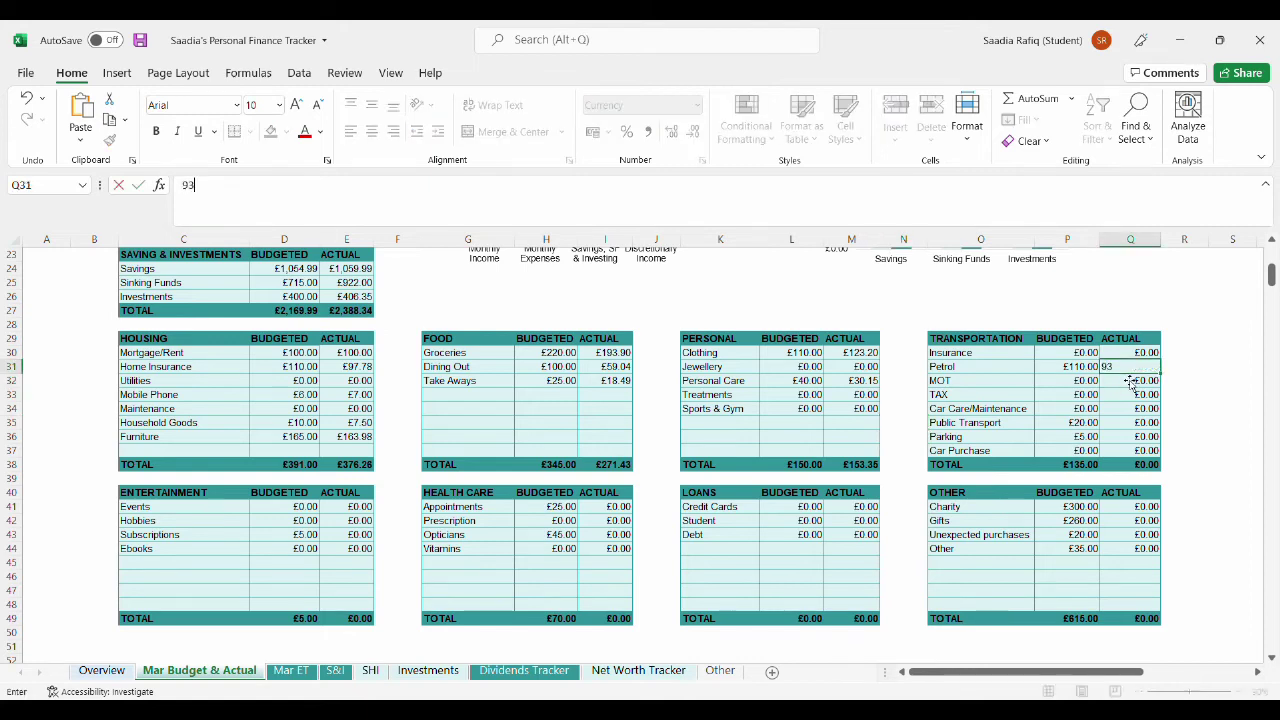
type(".76")
left_click(1190, 388)
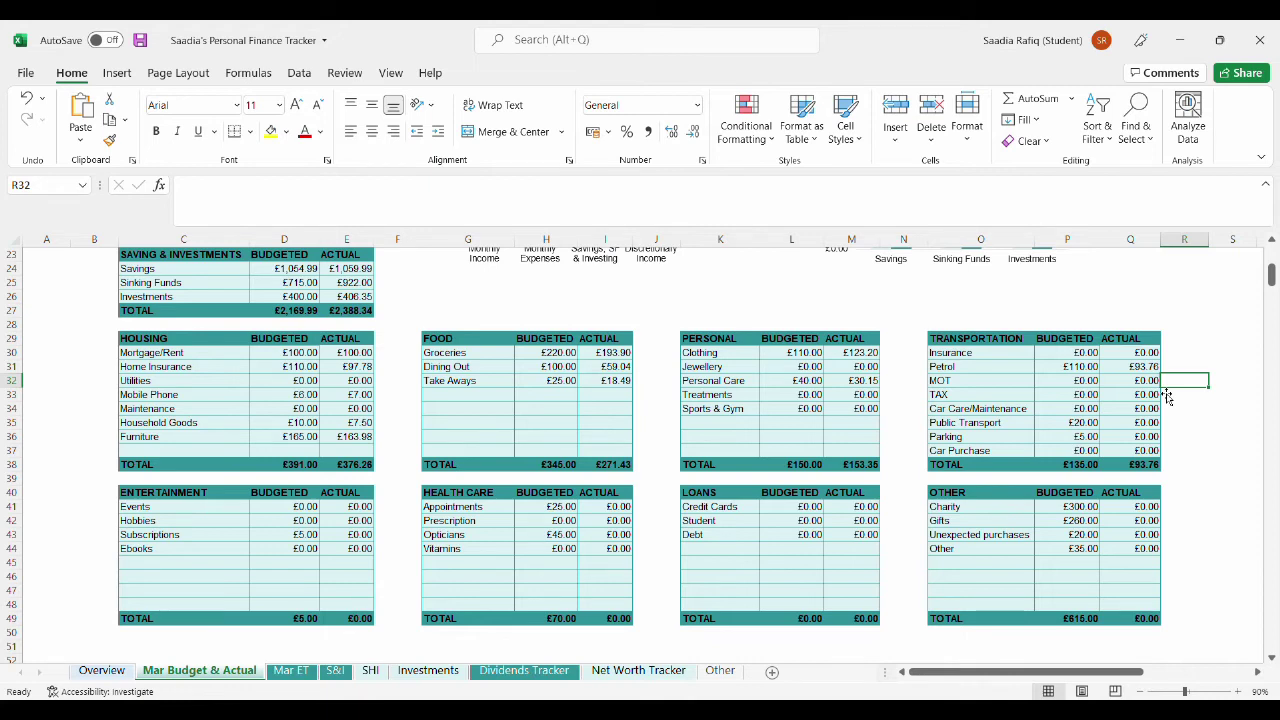
left_click(347, 536)
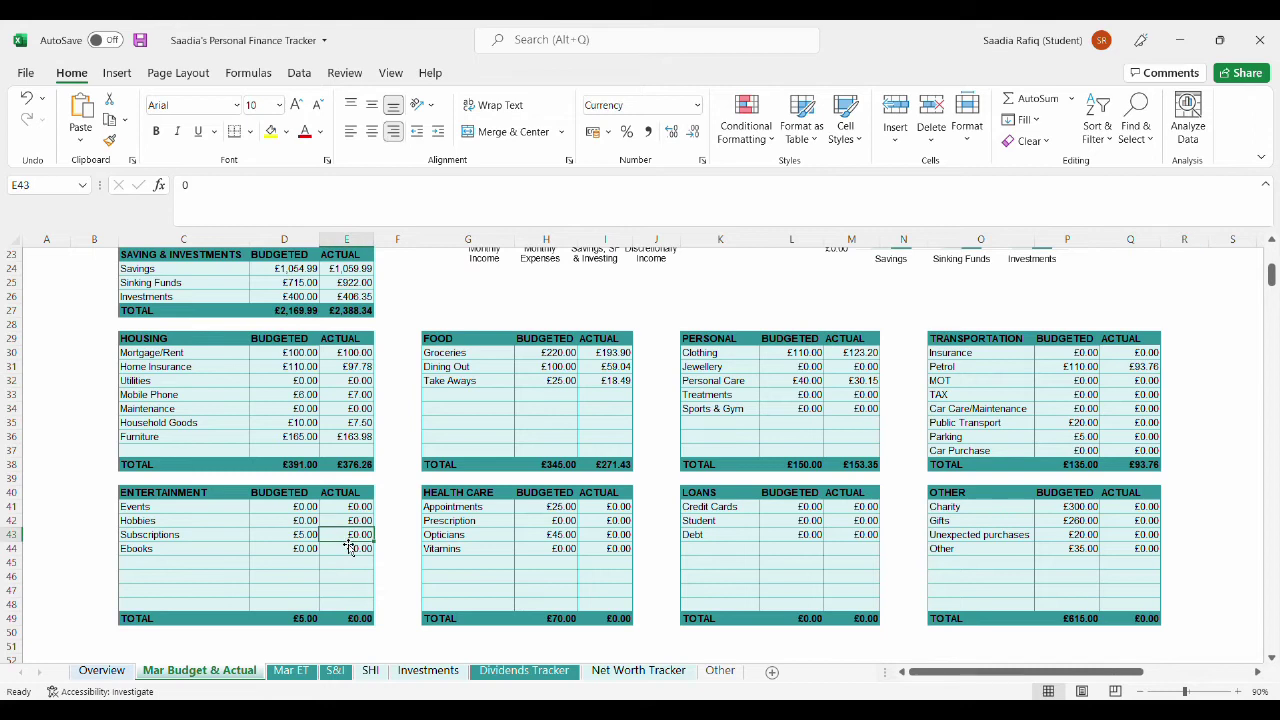
left_click(1143, 424)
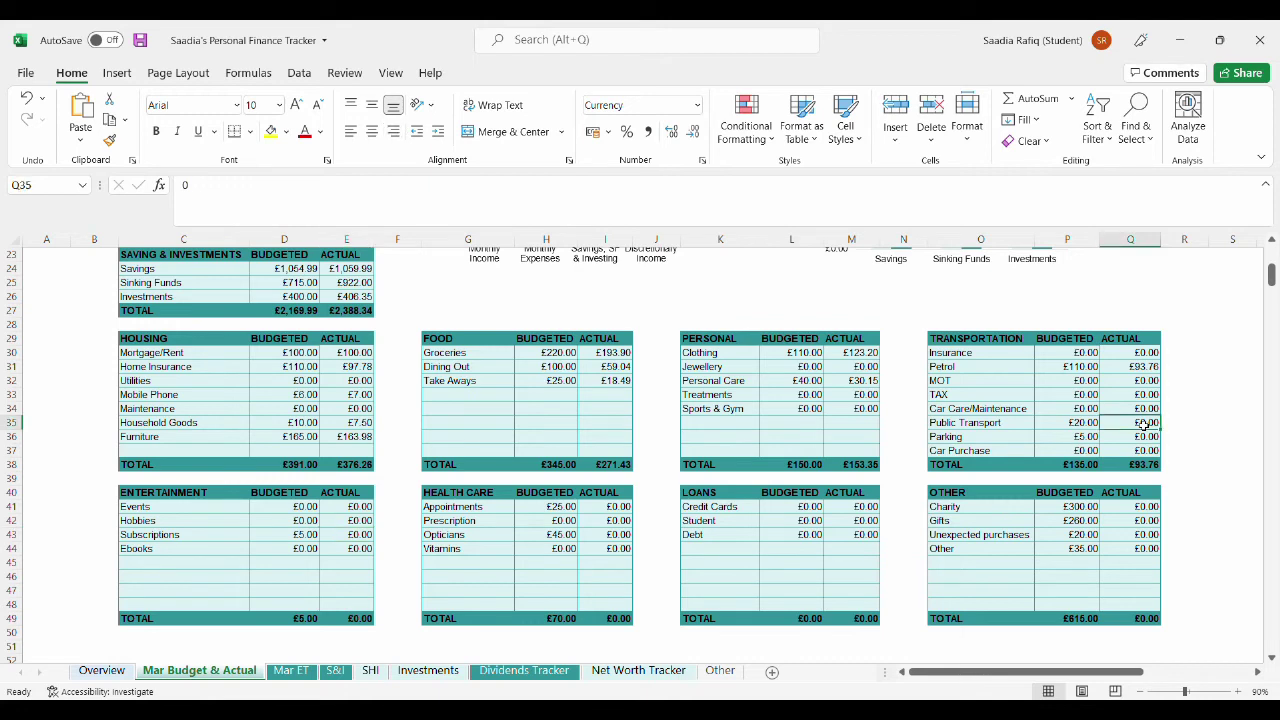
type("13.57")
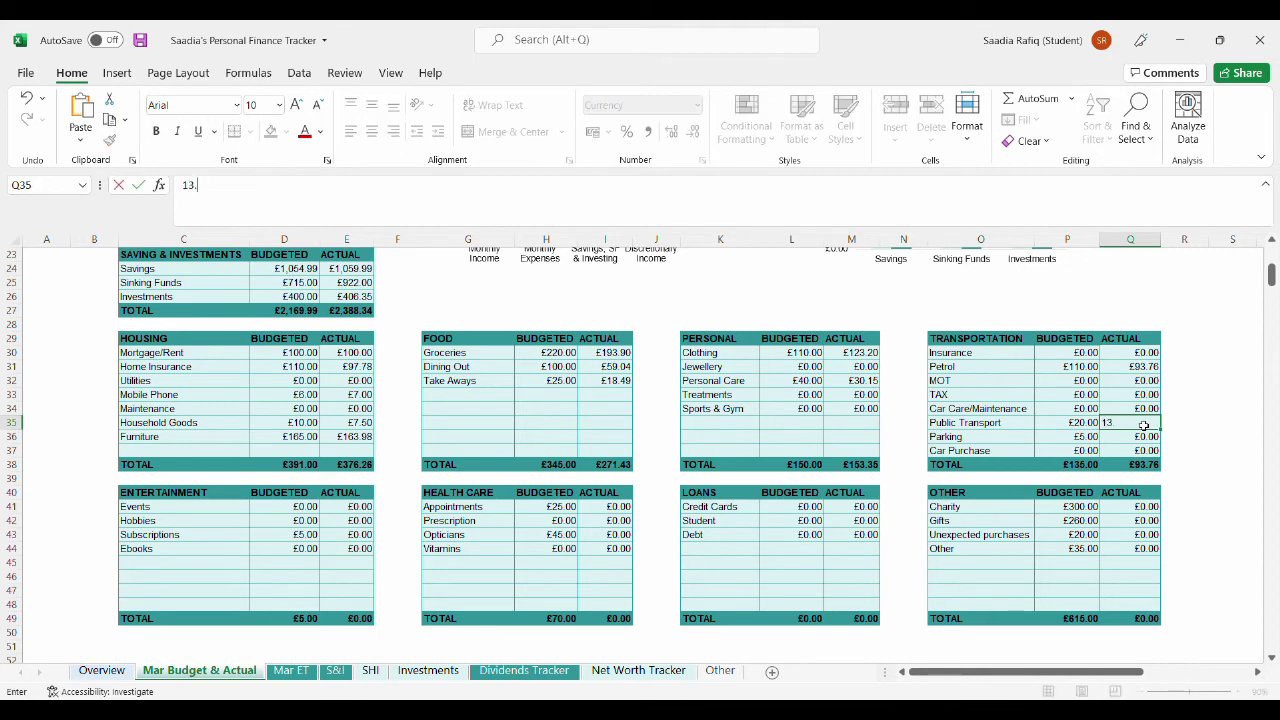
left_click(1179, 442)
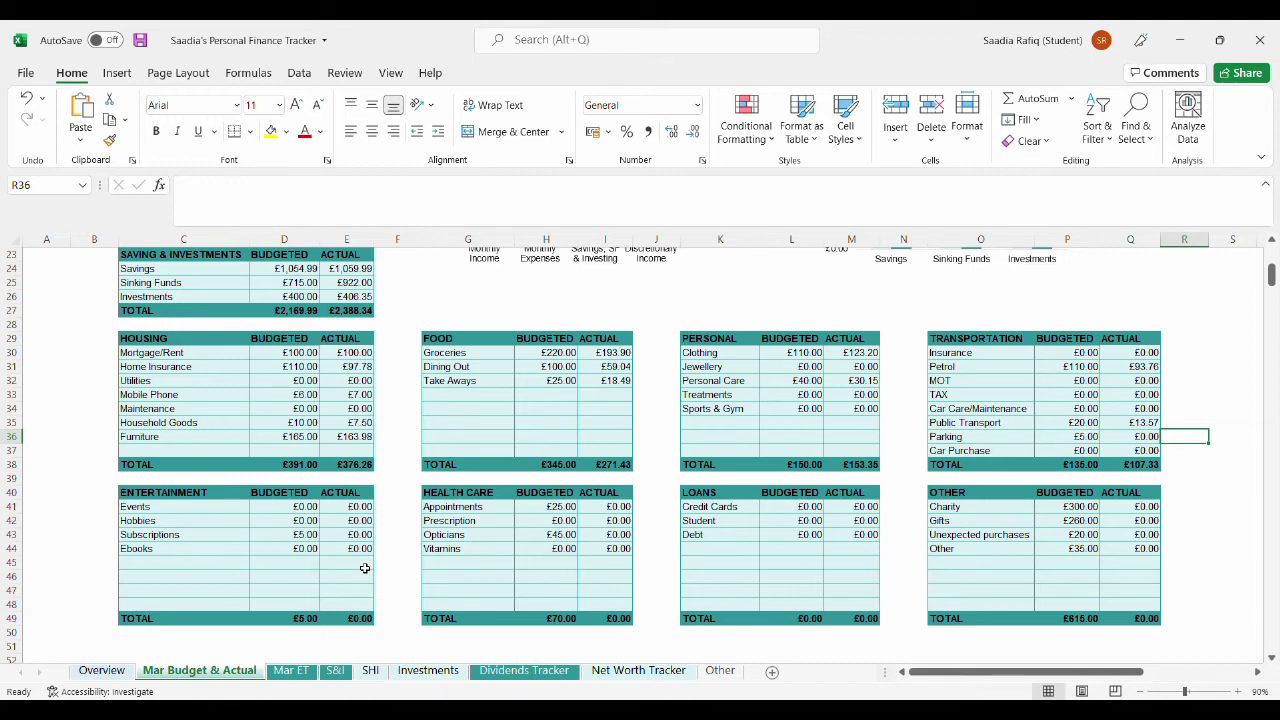
Set the actual Subscriptions expense in the Entertainment table to 5.
left_click(361, 538)
type("5")
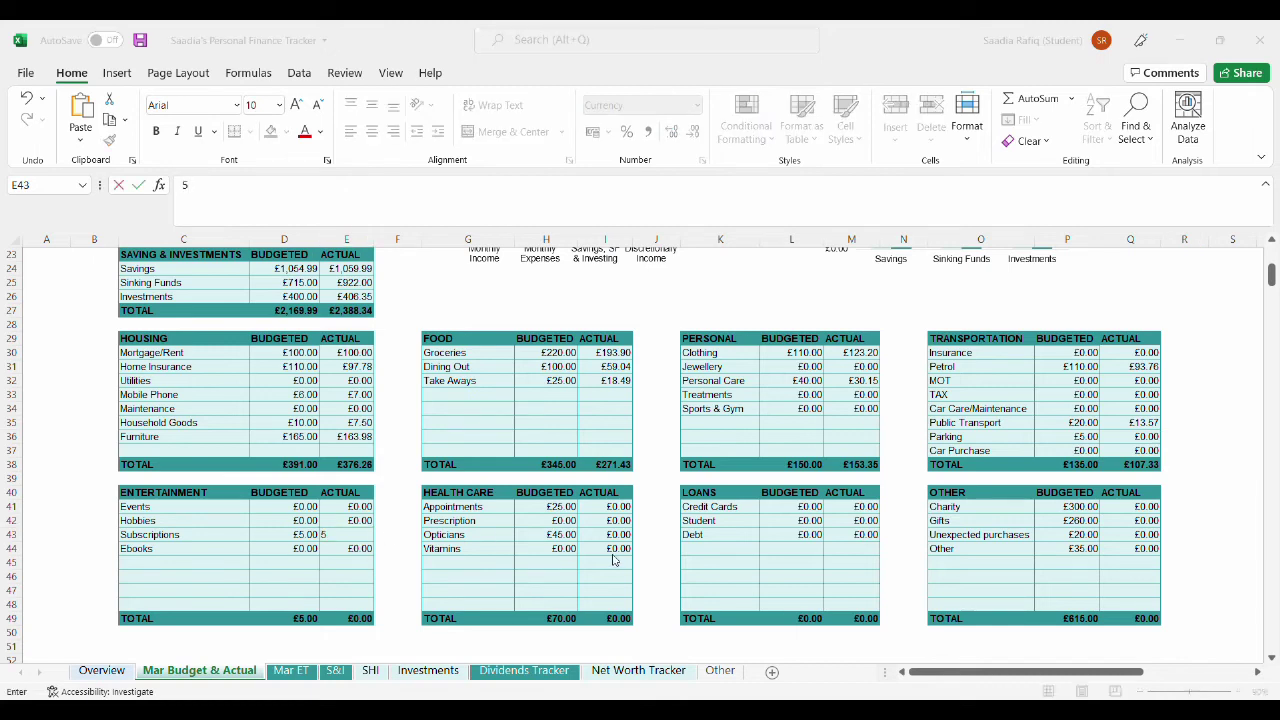
left_click(366, 566)
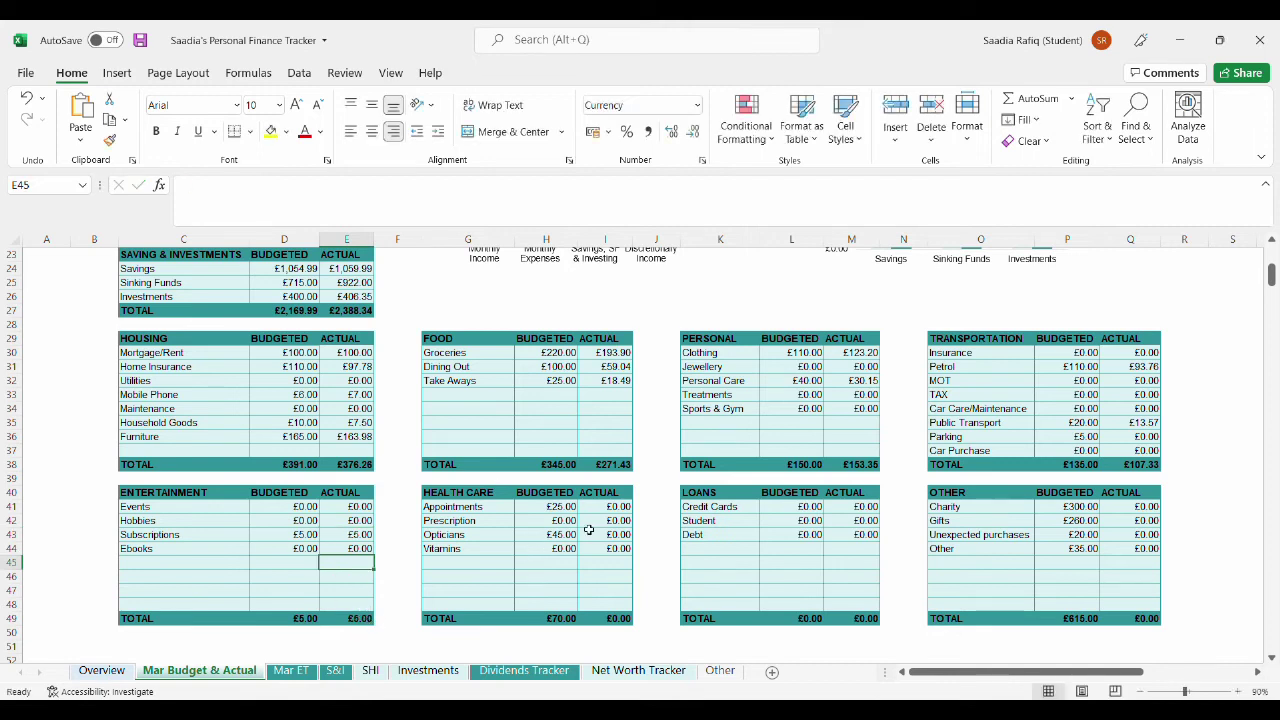
In the Health Care table, enter actual amounts of 23.80 for Appointments and 36 for Opticians.
left_click(622, 507)
type("2")
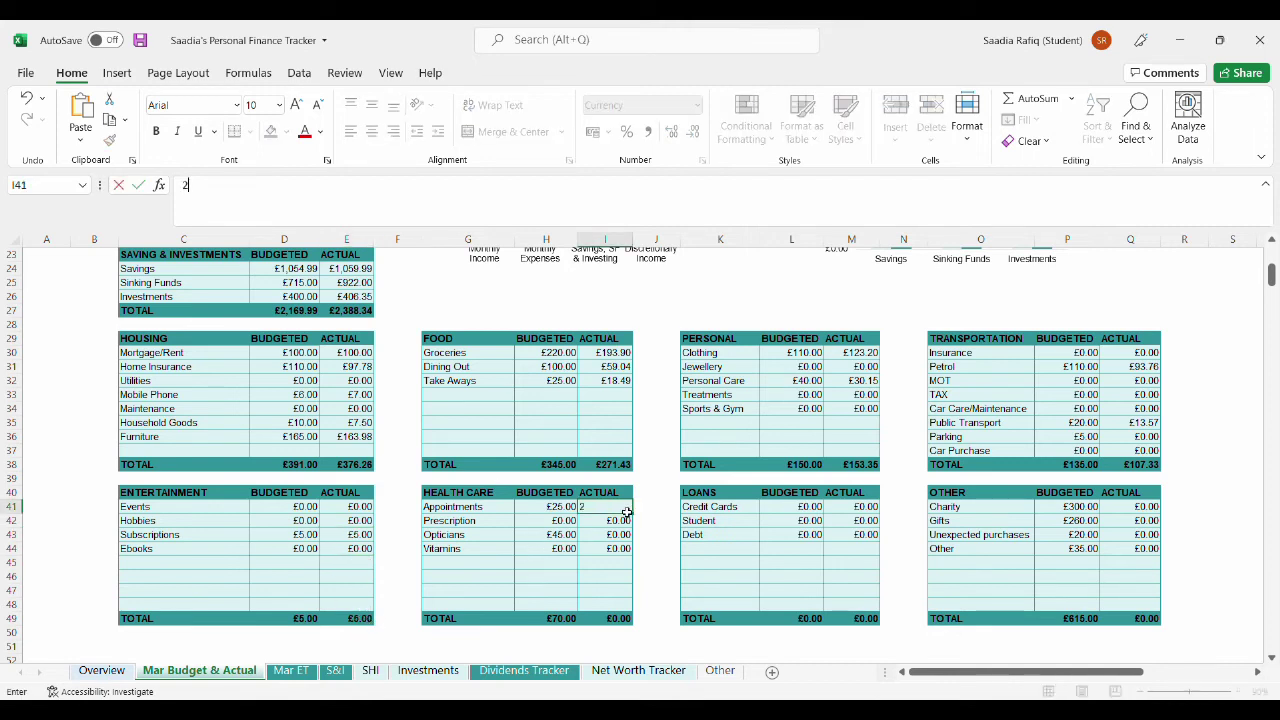
type("3.80")
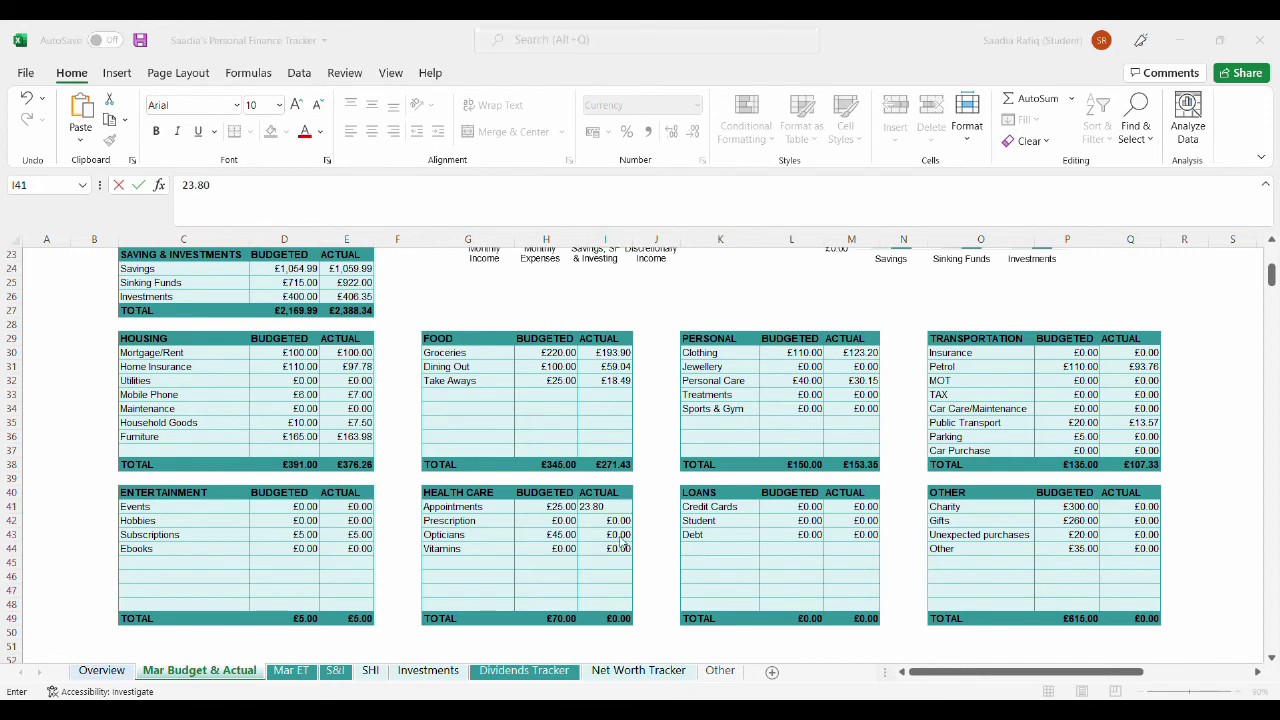
key("Tab")
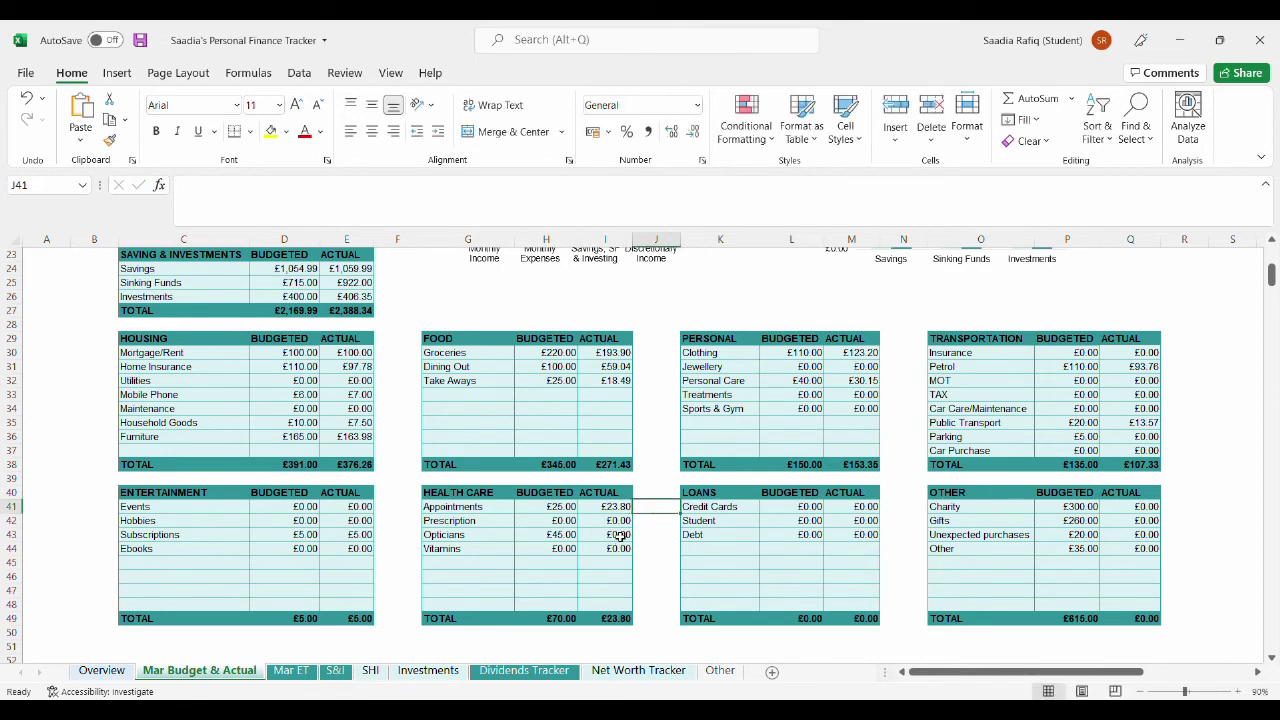
left_click(620, 537)
type("36")
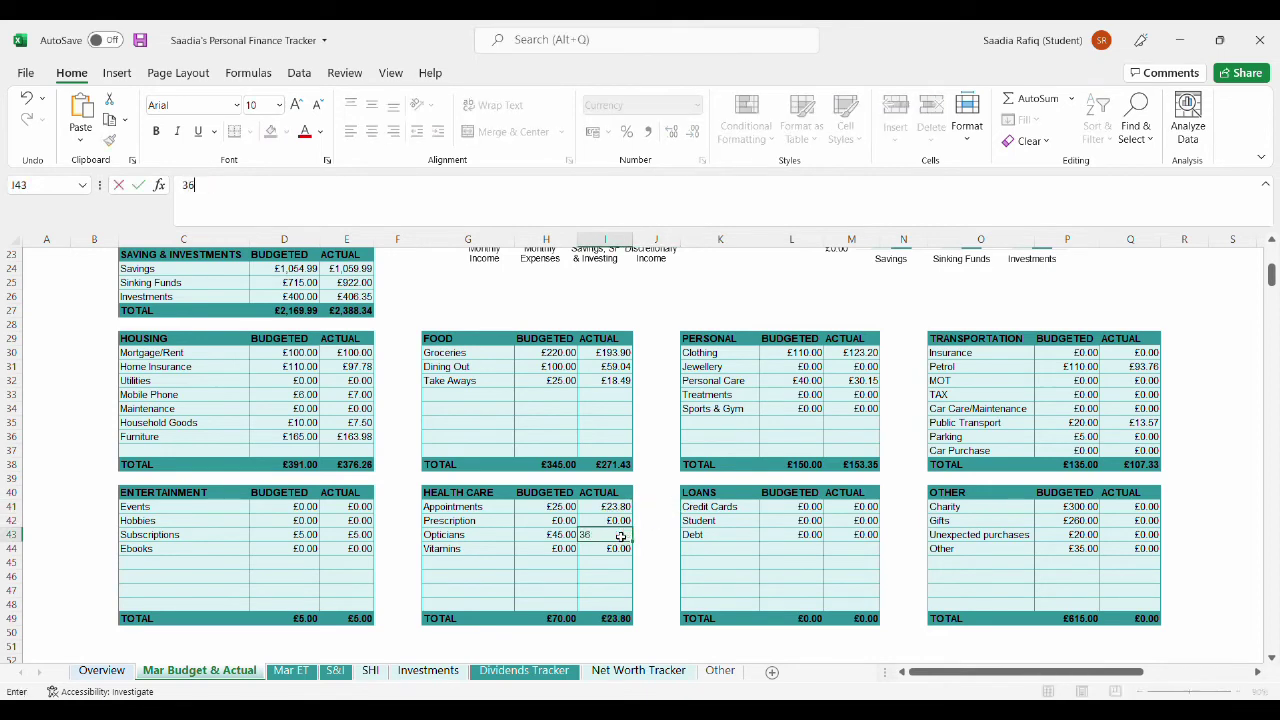
left_click(644, 554)
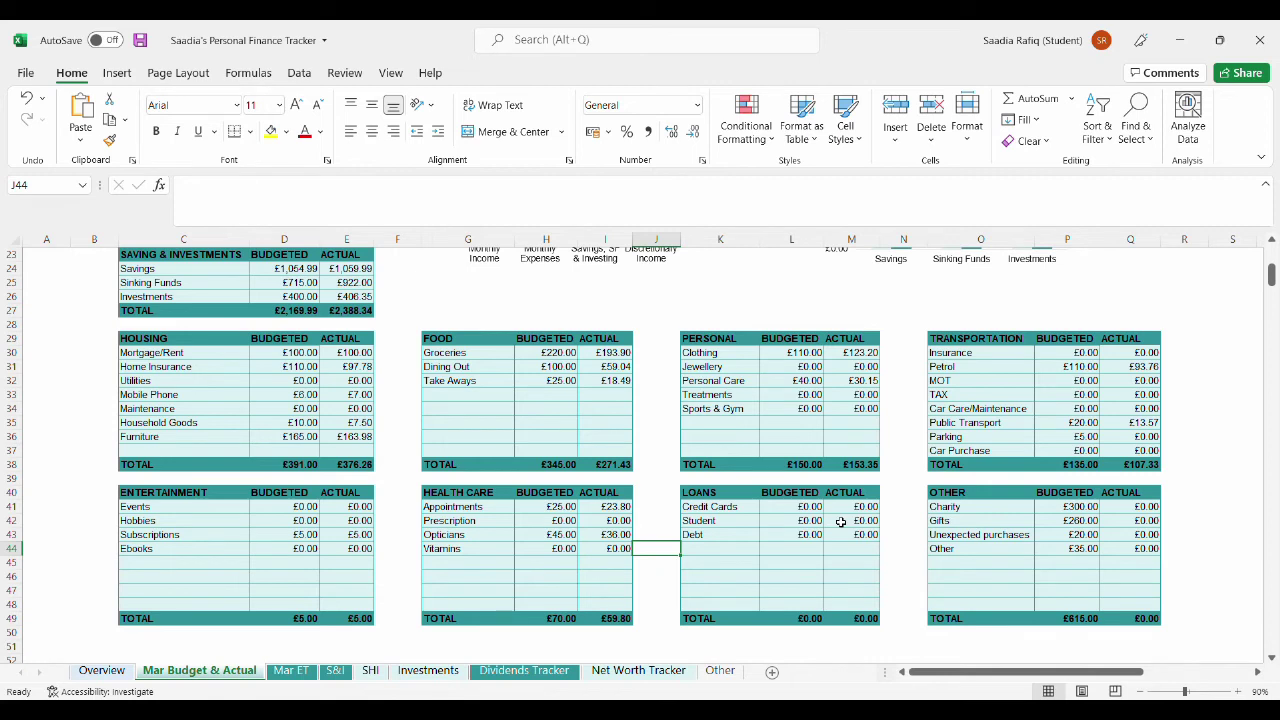
In the Other table, enter actual amounts of 300 for Charity, 253.50 for Gifts, 17.95 for Unexpected purchases and 34.80 for Other.
left_click(1140, 508)
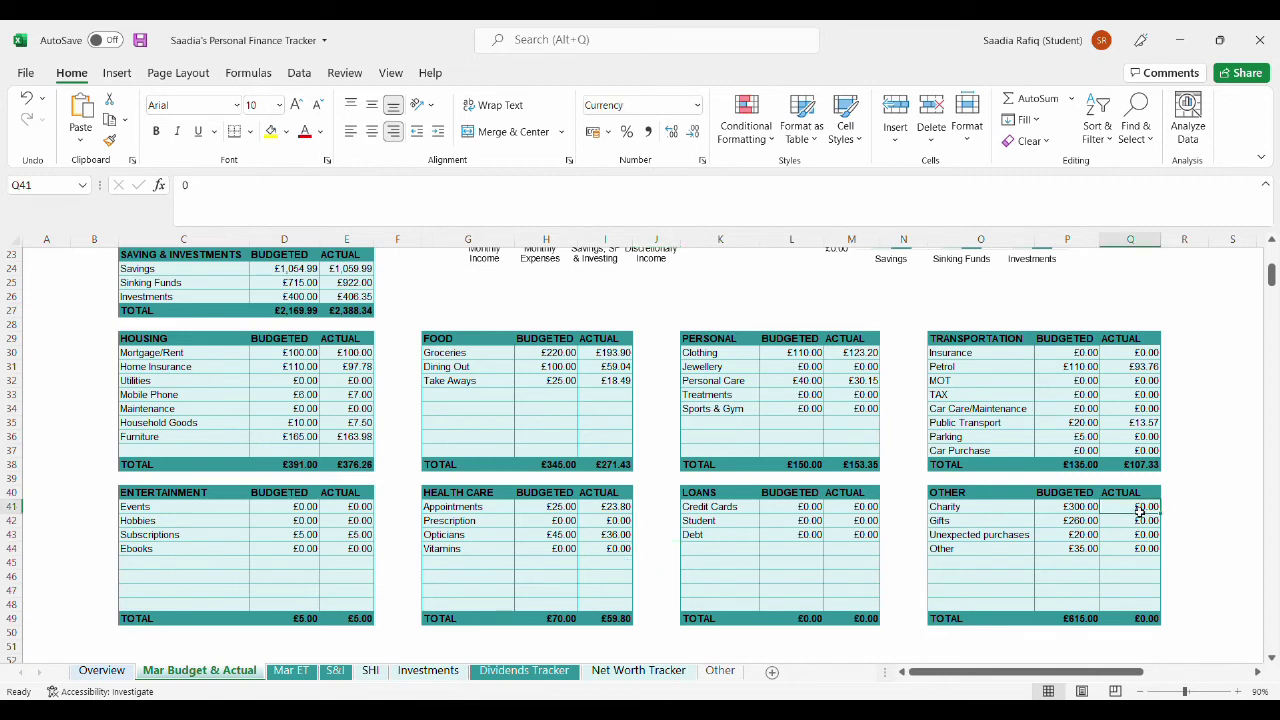
type("300")
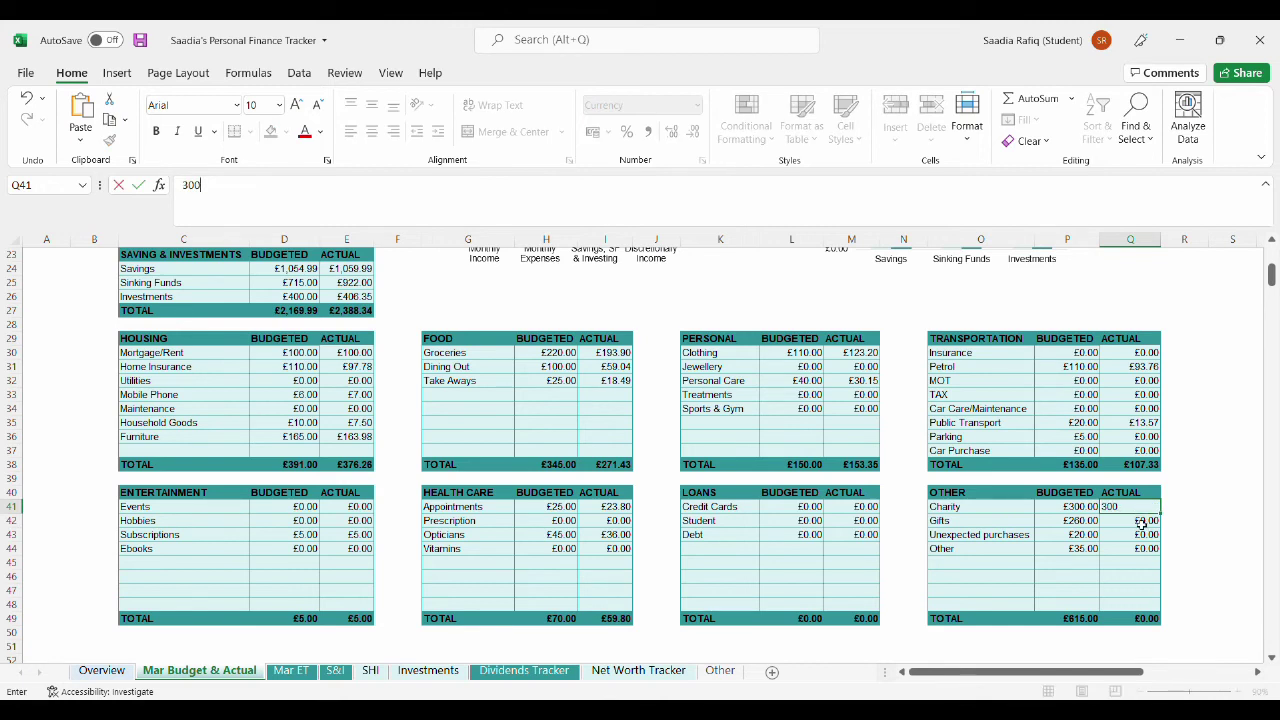
left_click(1142, 524)
type("253.50")
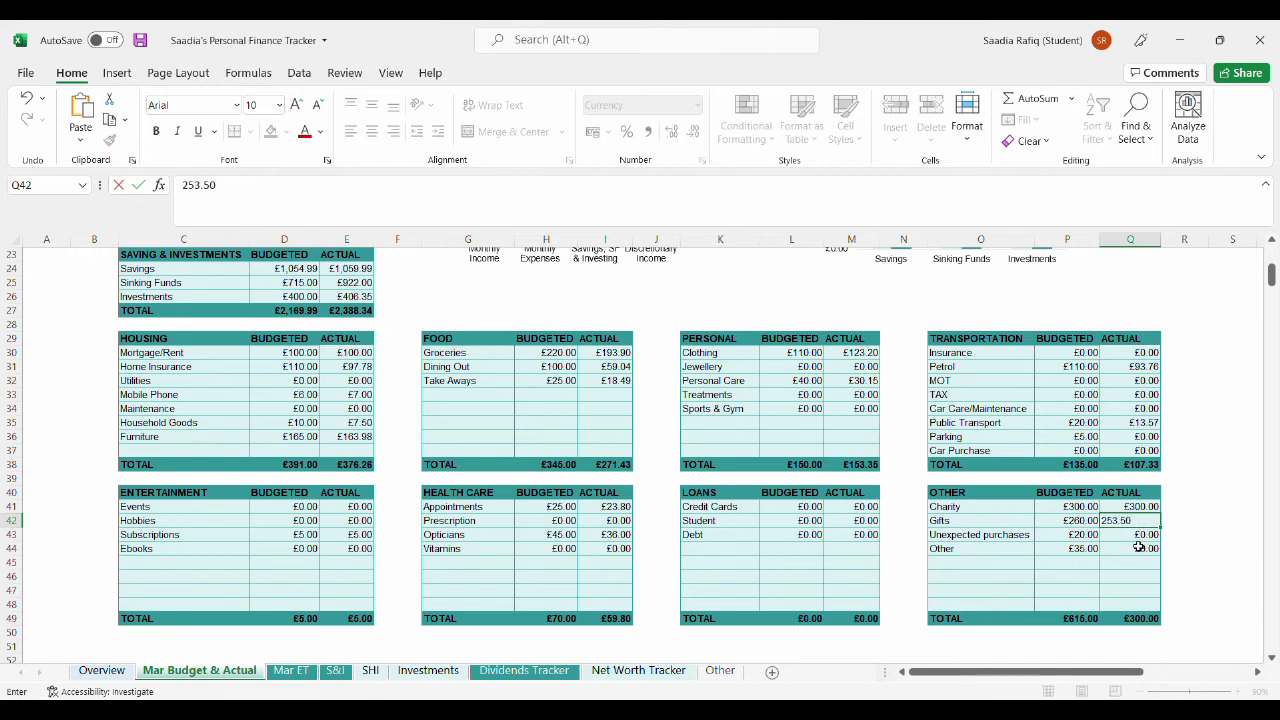
left_click(1132, 541)
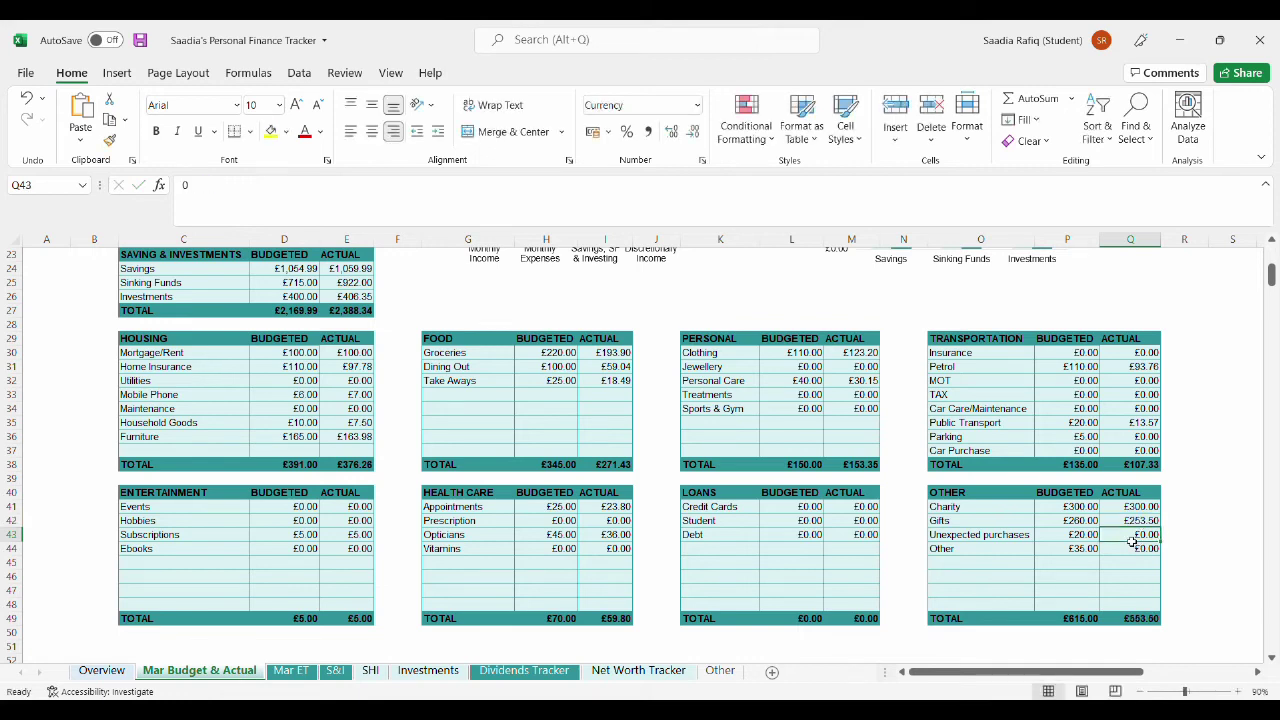
type("17")
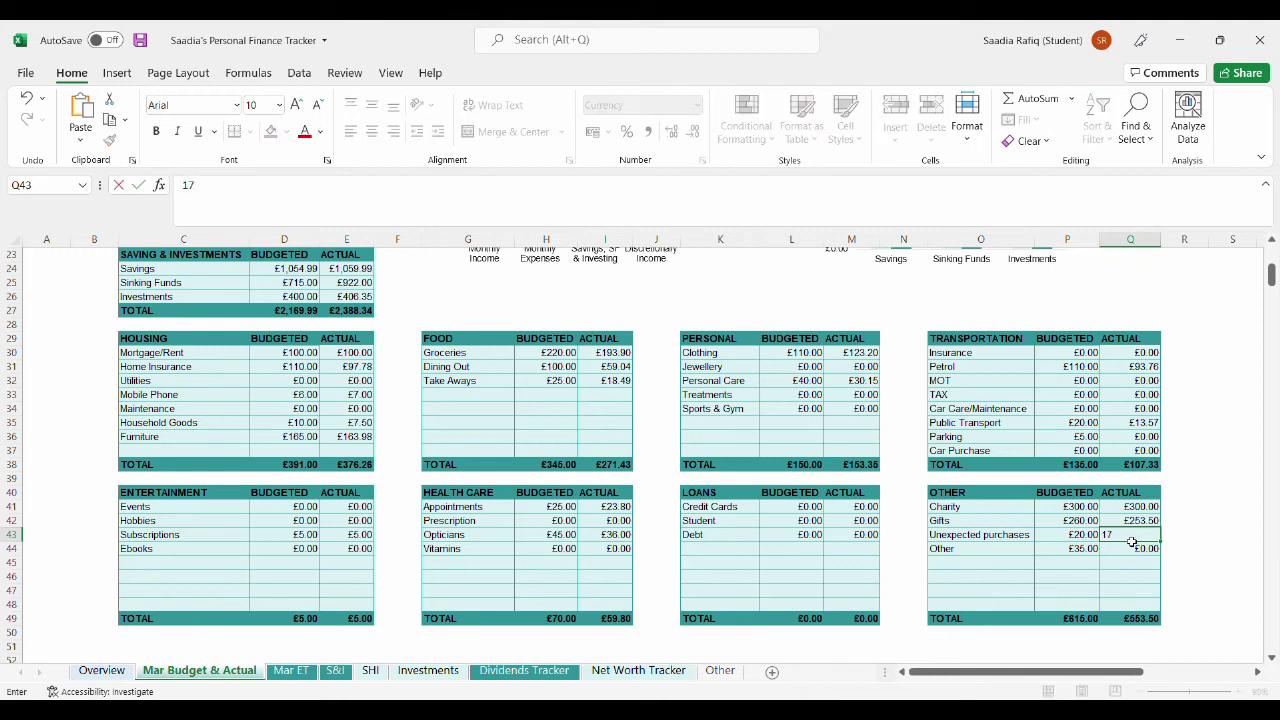
type(".95")
key("Return")
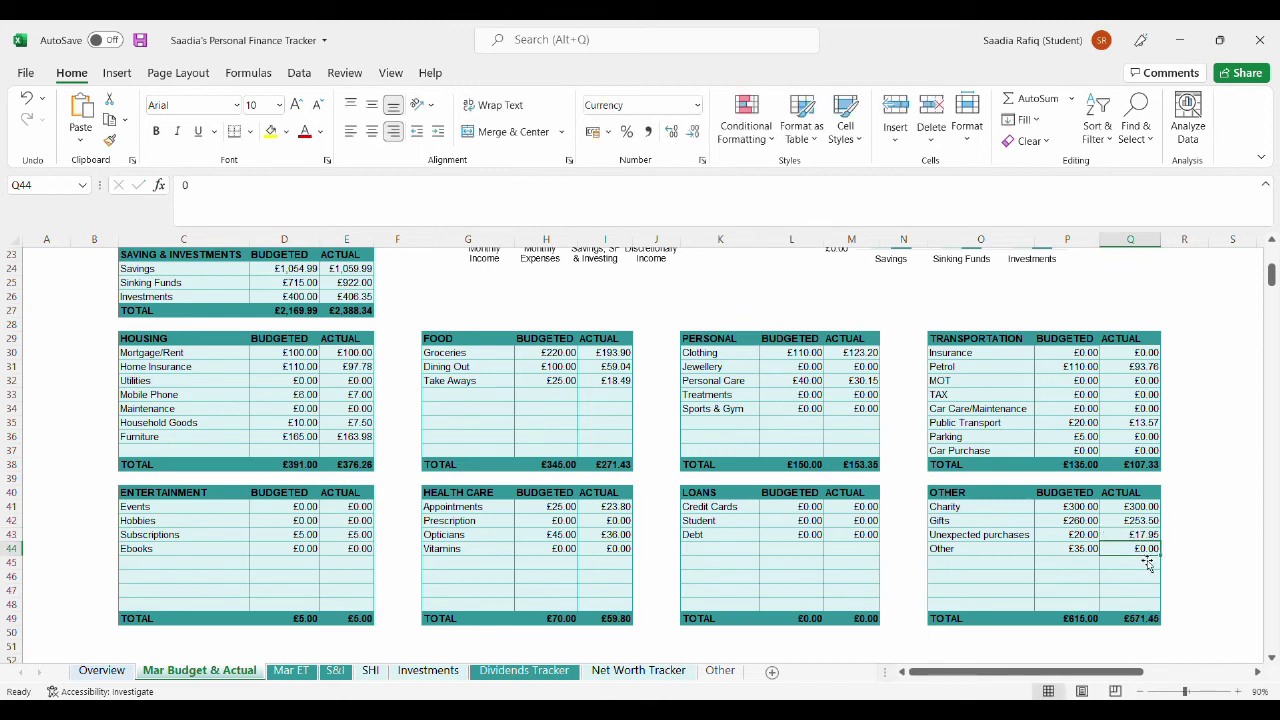
type("34.80")
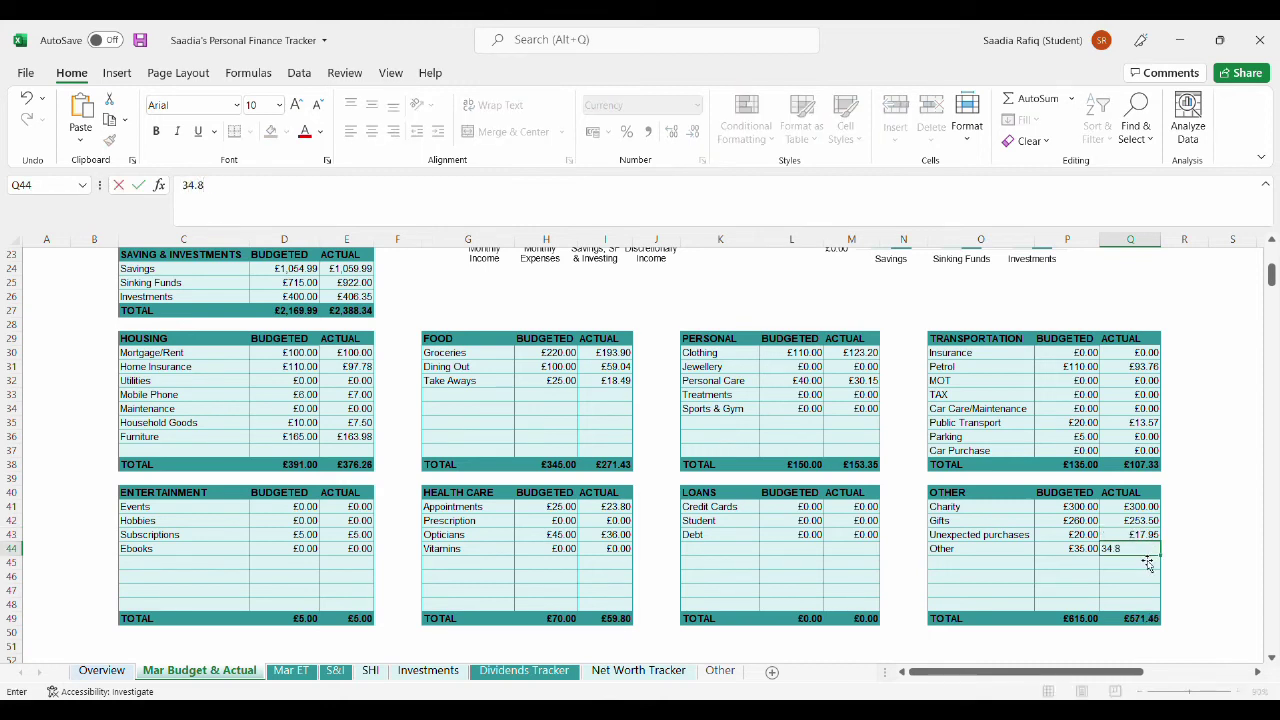
left_click(1194, 592)
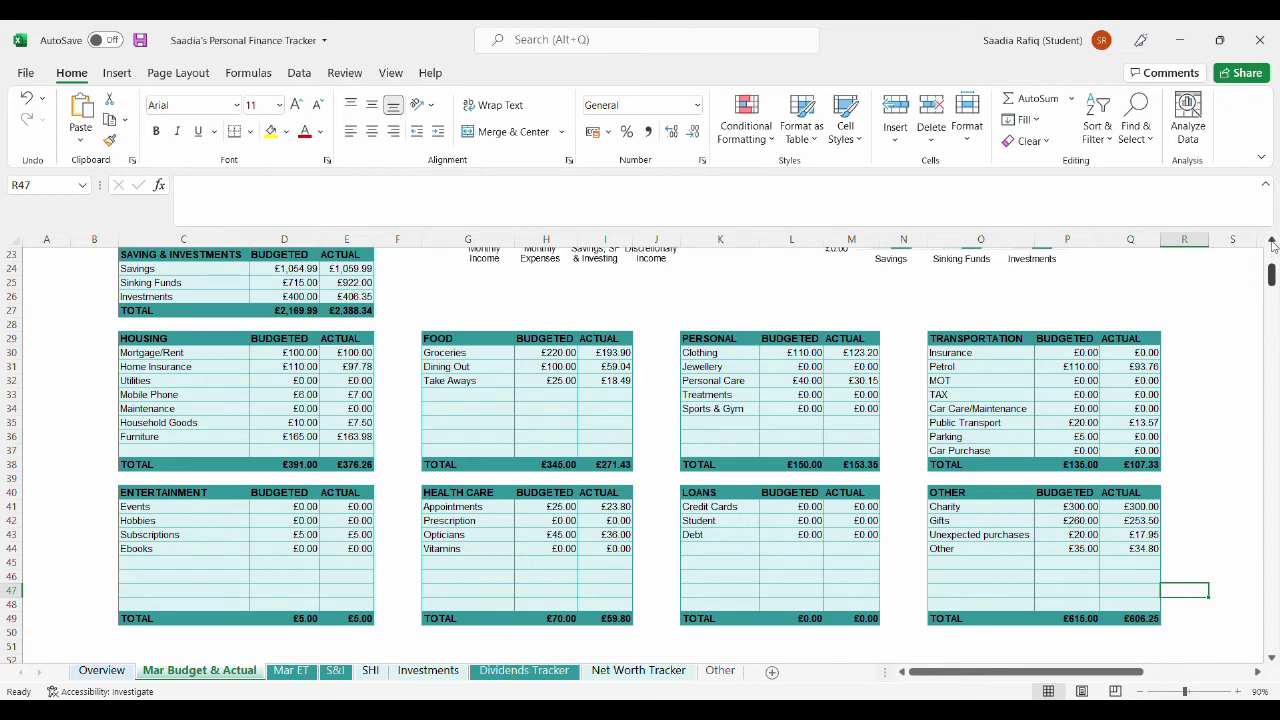
Review the March overview and charts, check the category totals on the Mar ET sheet, and return to the Mar Budget & Actual sheet.
left_click(1272, 241)
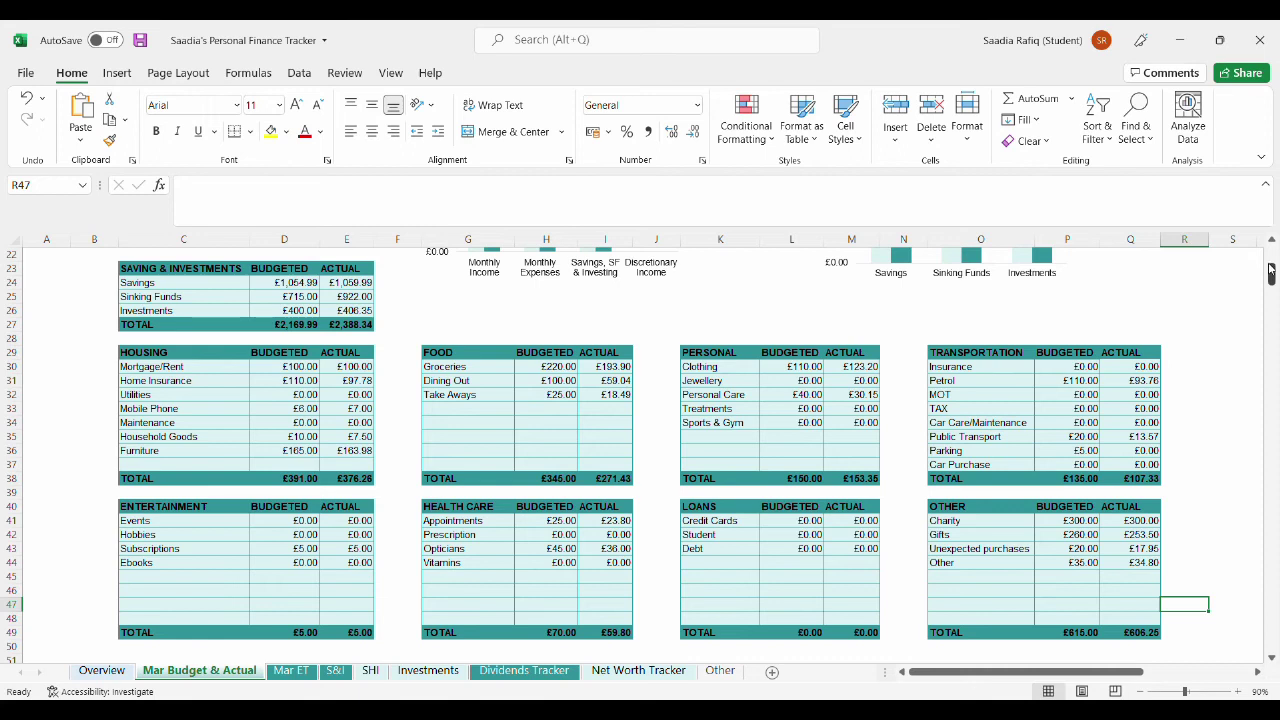
left_click(1272, 255)
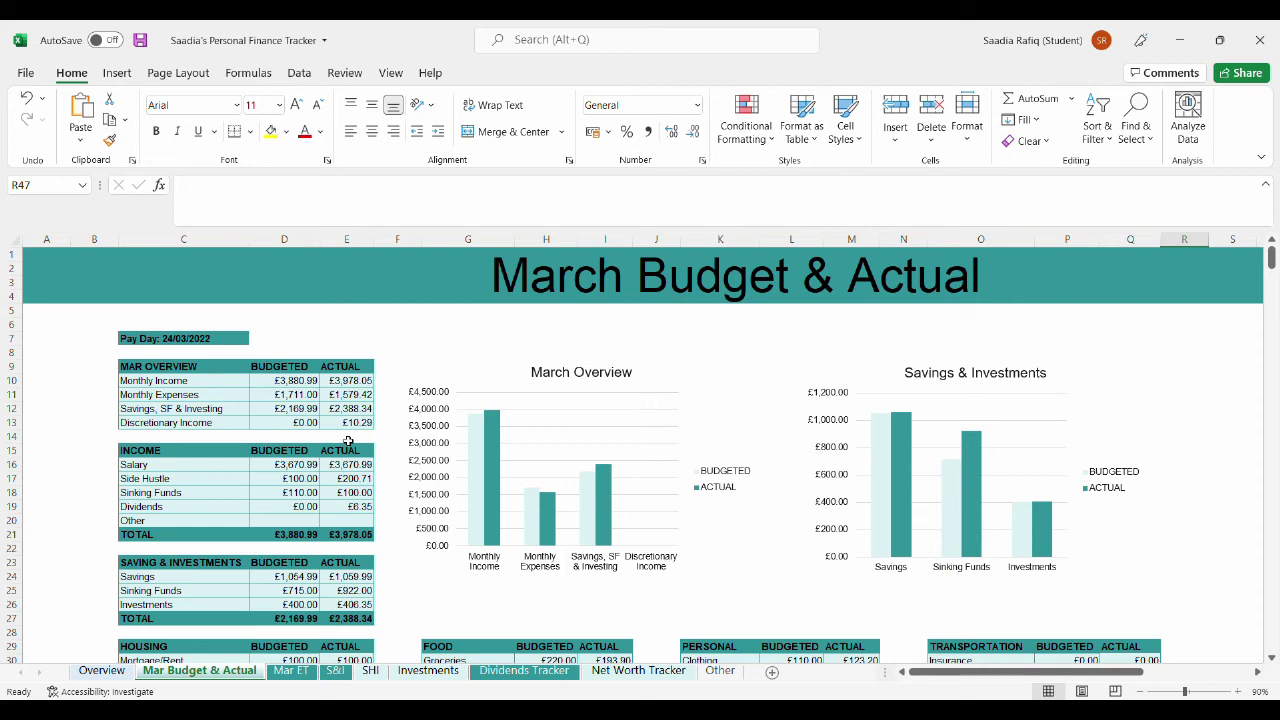
left_click(290, 671)
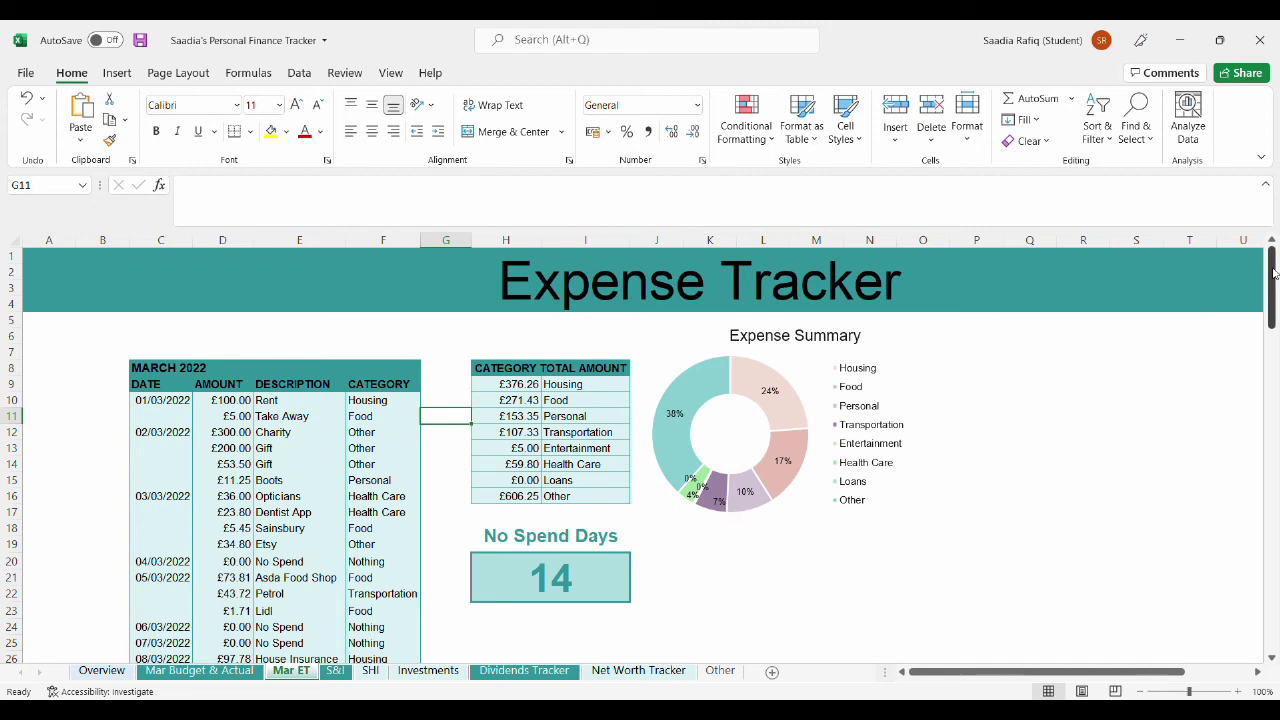
left_click_drag(1274, 275, 1276, 246)
left_click(205, 671)
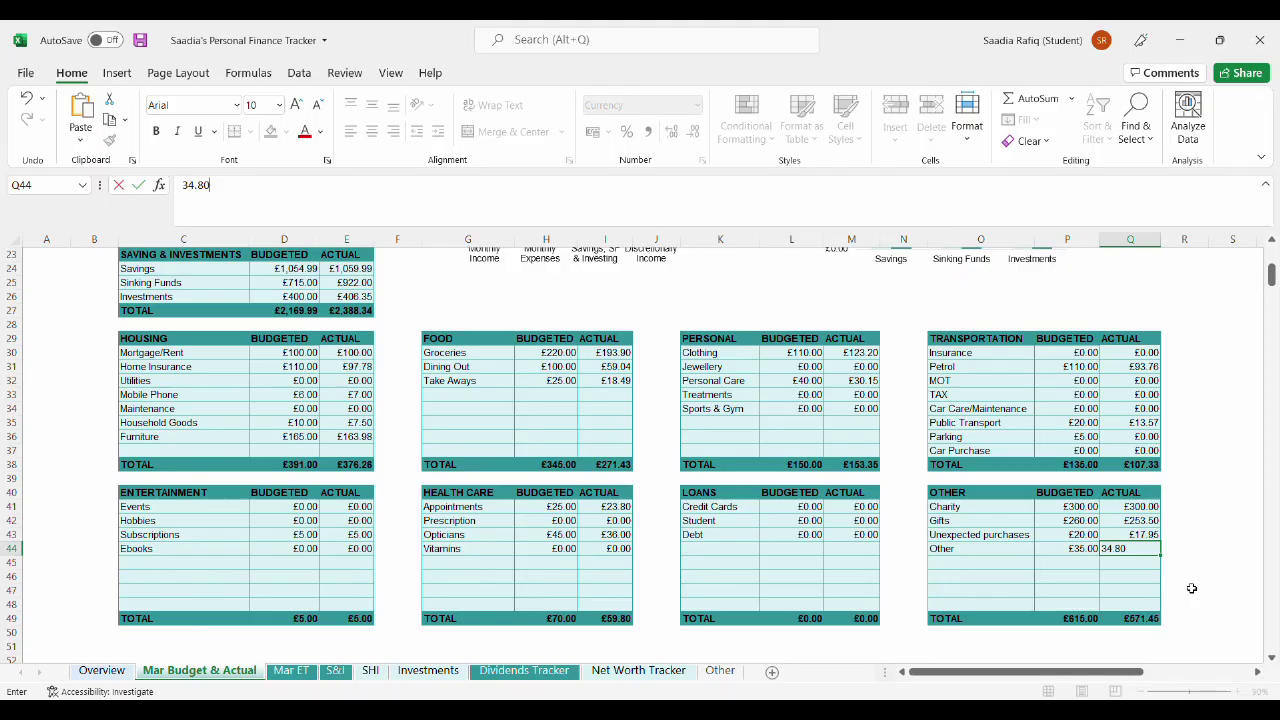
left_click(1193, 590)
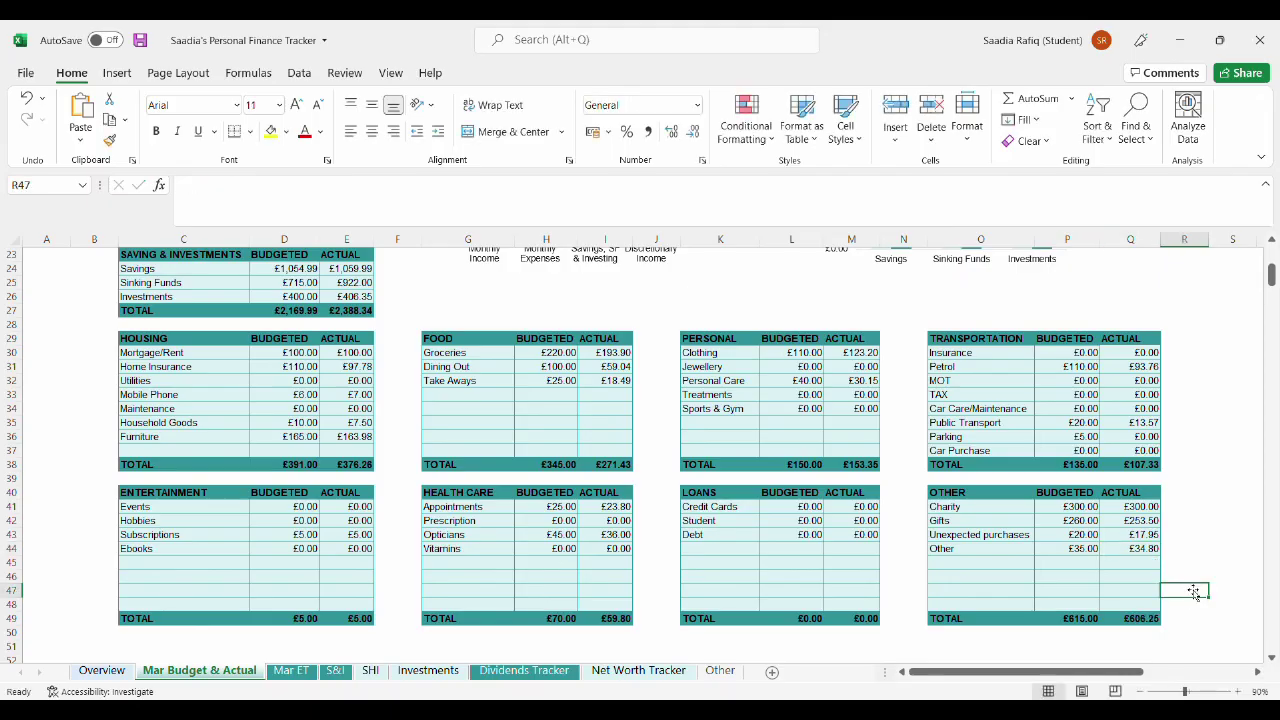